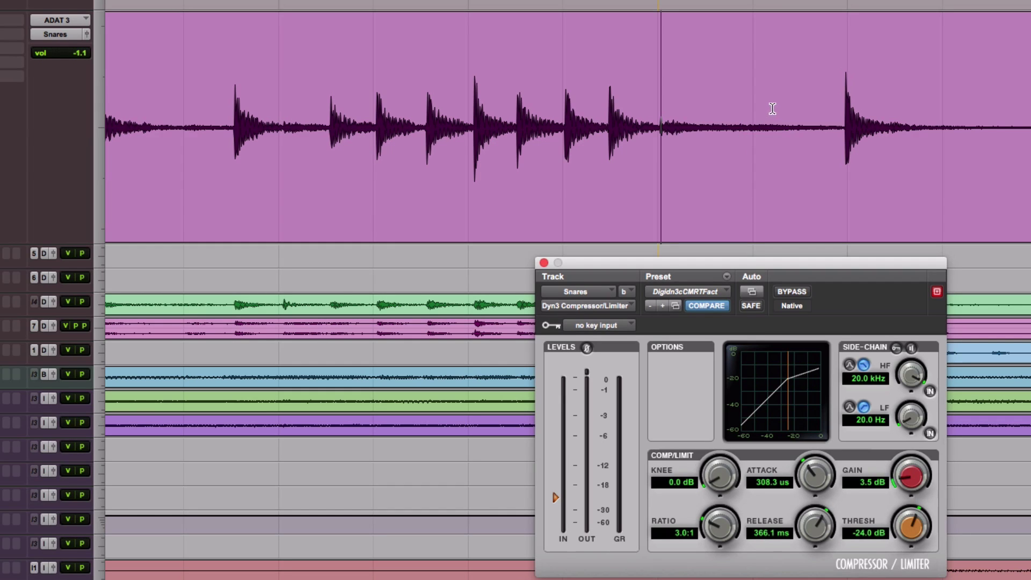
- Highlight the attack transient of the isolated snare hit after the fill, and its ringing decay
left_click(845, 119)
key("super+bracketright")
key("super+bracketright")
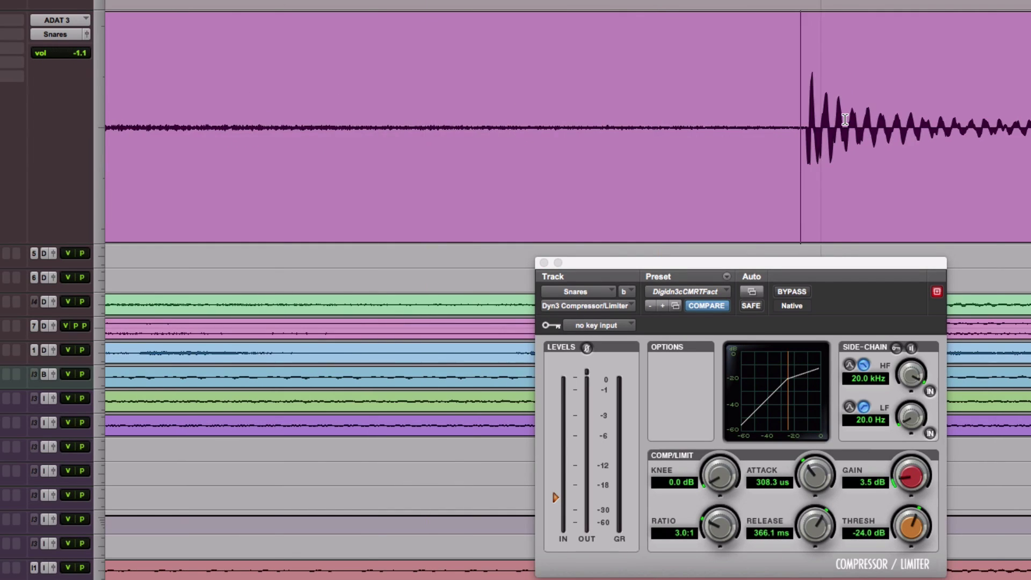
key("super+bracketright")
scroll(845, 119, "right", 5)
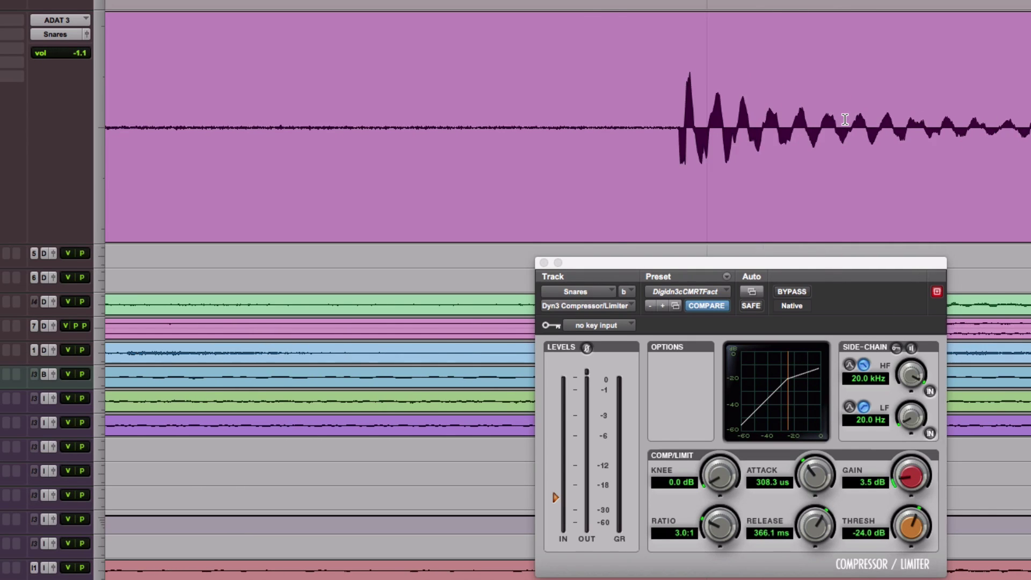
left_click(538, 110)
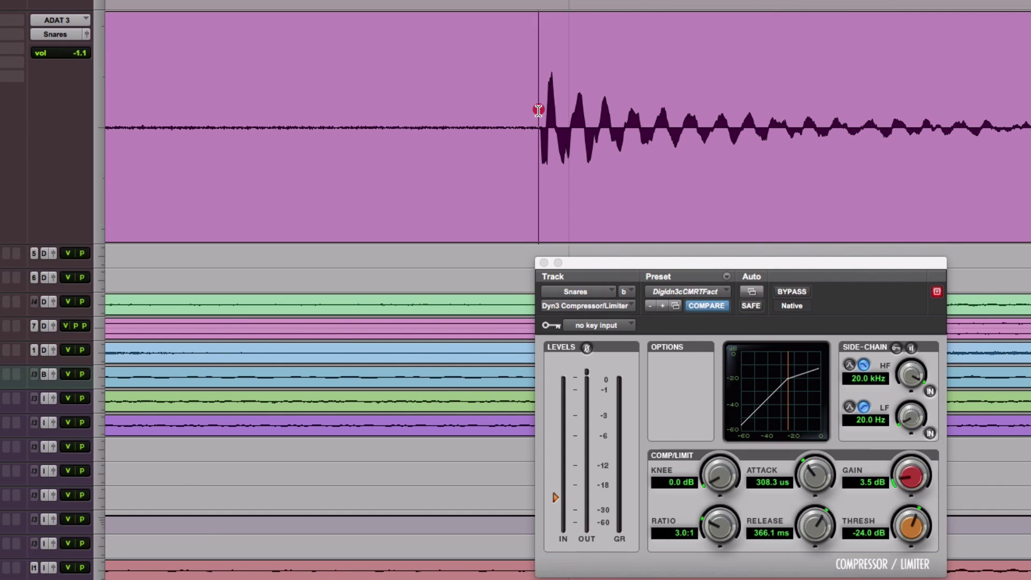
left_click_drag(538, 110, 559, 110)
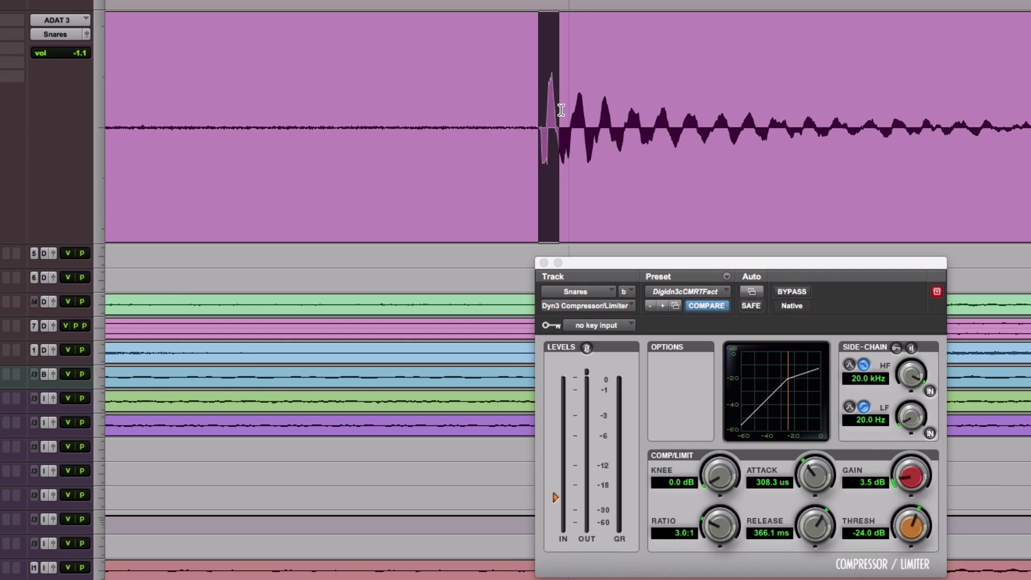
left_click(561, 110)
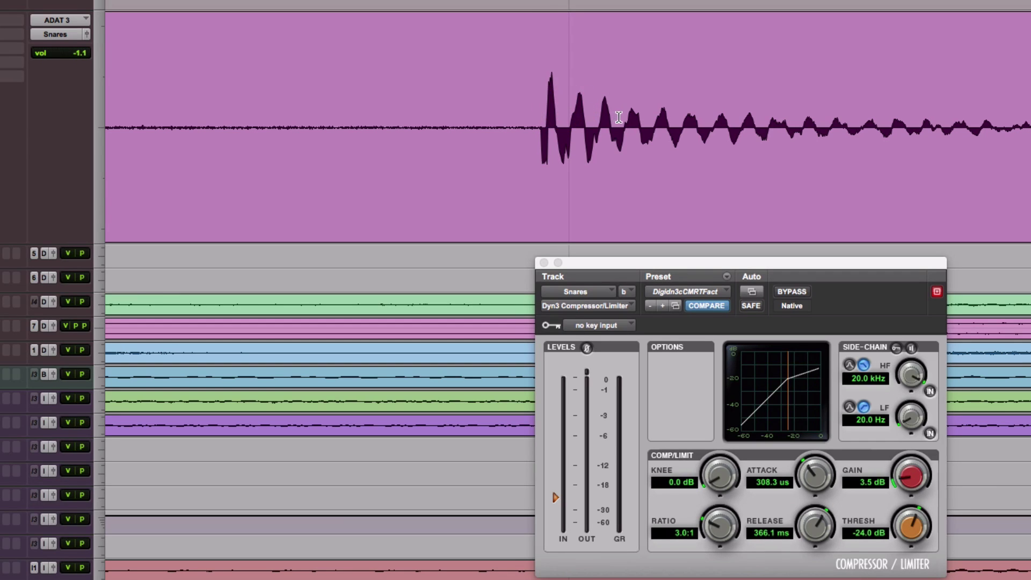
left_click_drag(619, 115, 756, 123)
left_click_drag(840, 125, 1030, 126)
- Select the whole isolated snare hit, from its transient up to the following transient
key("super+bracketleft")
left_click(621, 120)
key("Tab")
key("shift+Tab")
key("super+bracketleft")
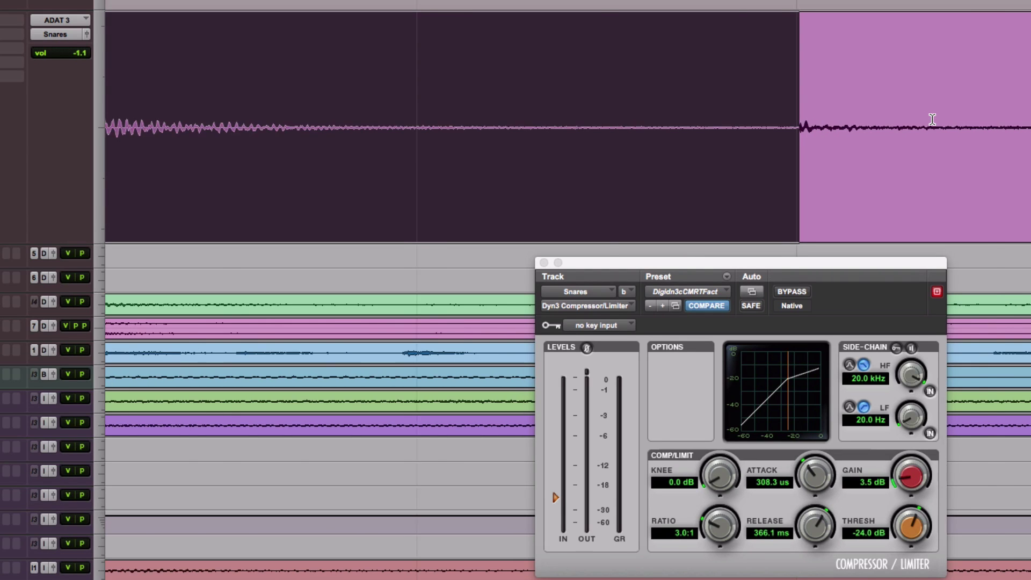
key("super+bracketleft")
key("Tab")
key("shift+Tab")
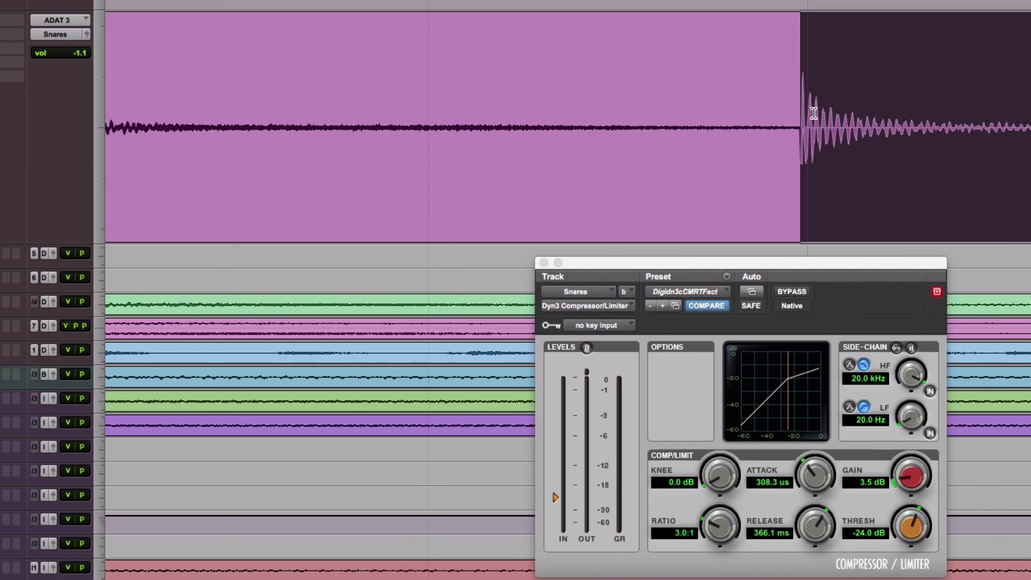
key("alt+Right")
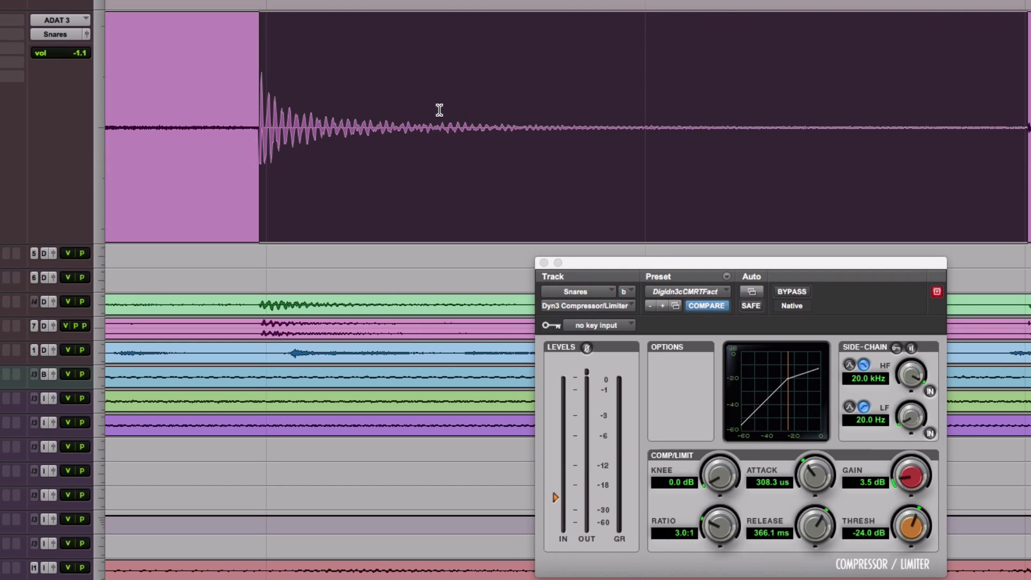
- Select a cleaner snare hit earlier in the song, from its transient to the next one, and play it
key("r")
key("r")
key("r")
key("r")
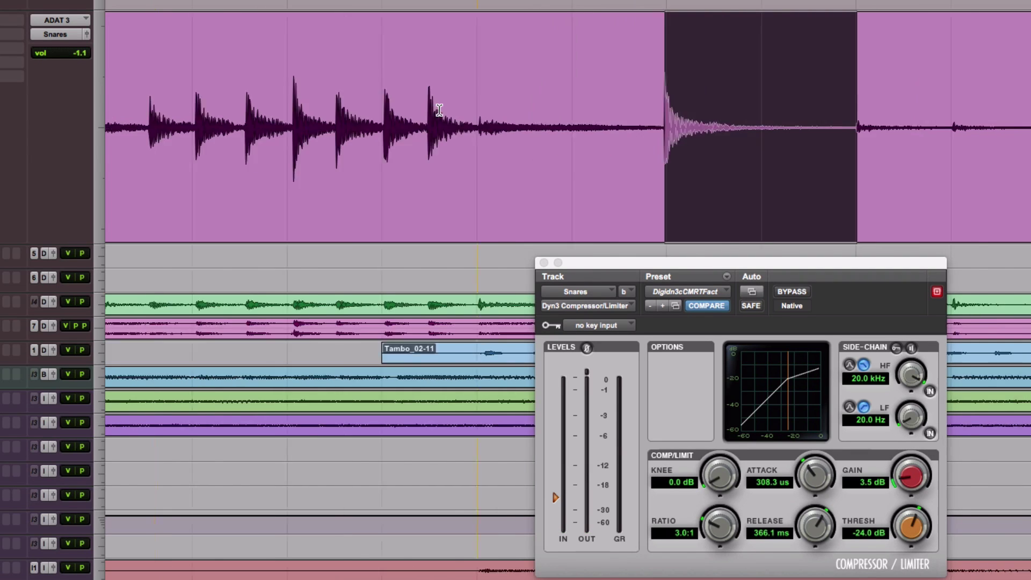
scroll(317, 106, "left", 8)
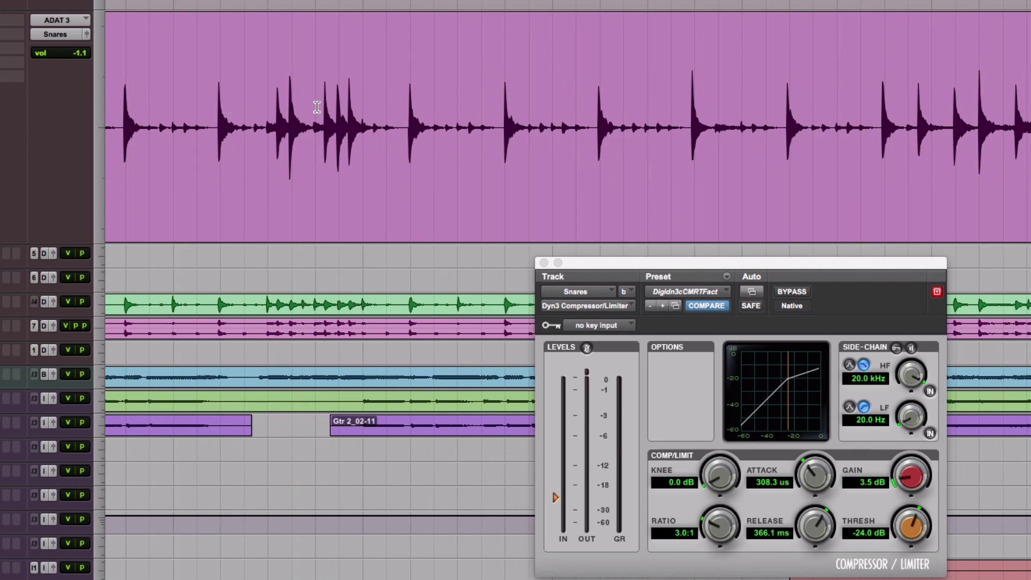
left_click(696, 100)
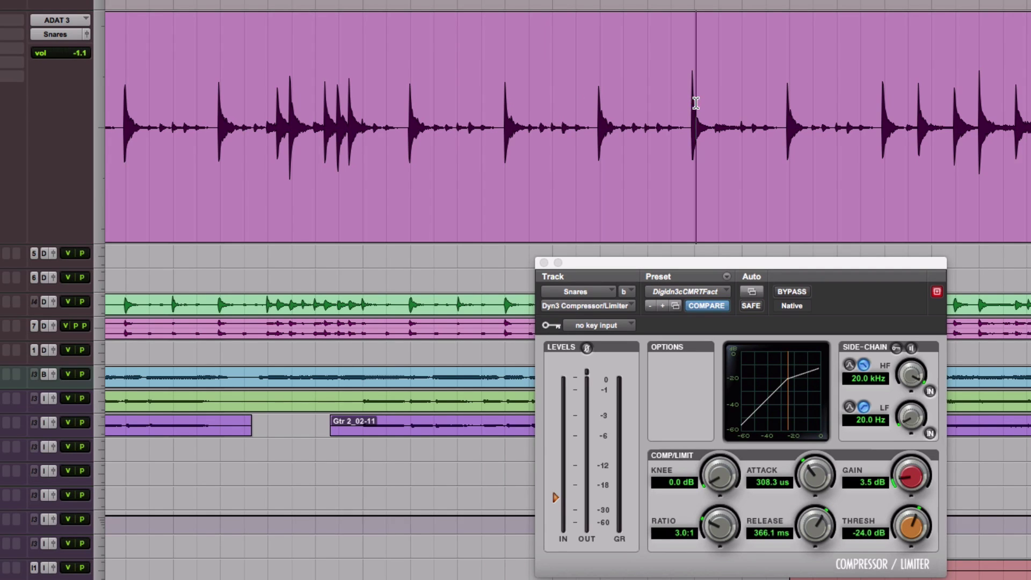
key("t")
key("t")
key("t")
key("t")
left_click(649, 99)
key("Tab")
key("shift+Tab")
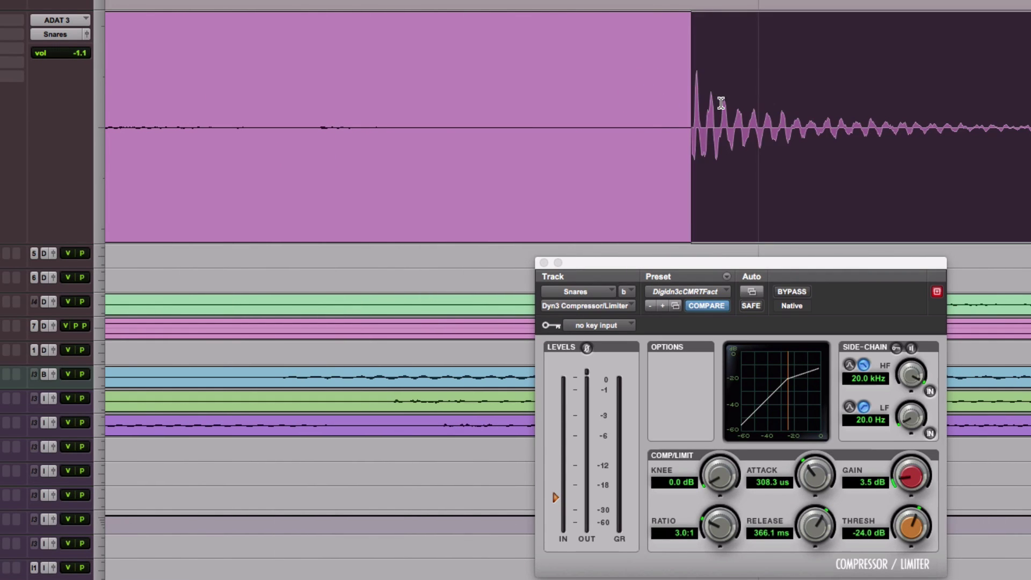
key("space")
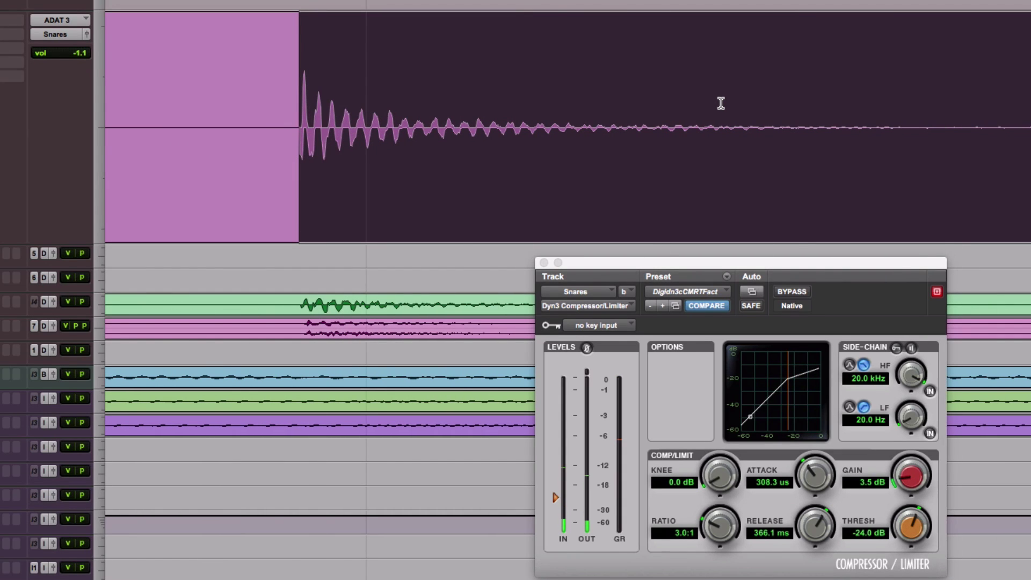
- Highlight the first peak of this snare hit and place the edit cursor just before its onset
key("super+bracketright")
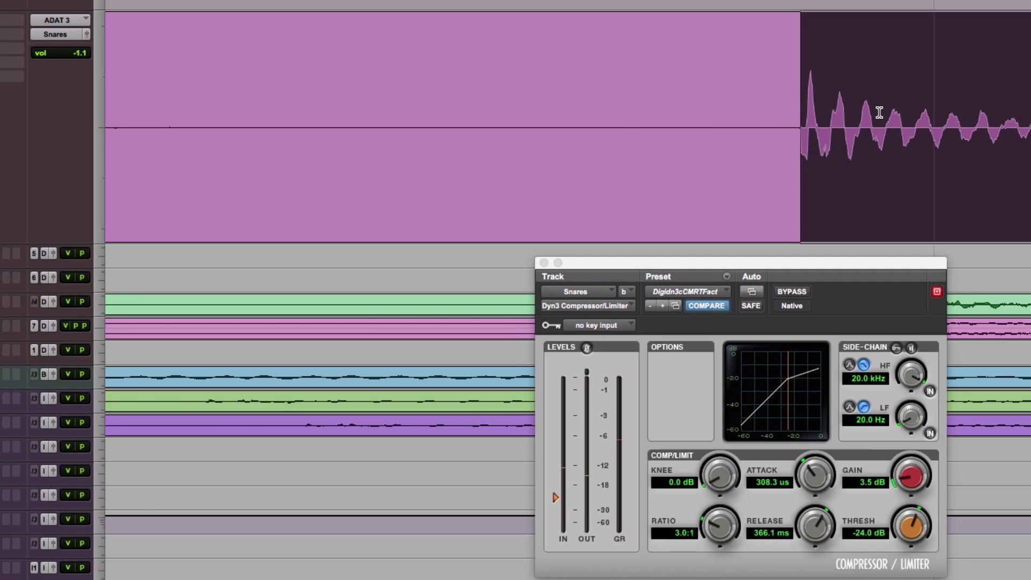
scroll(880, 112, "right", 10)
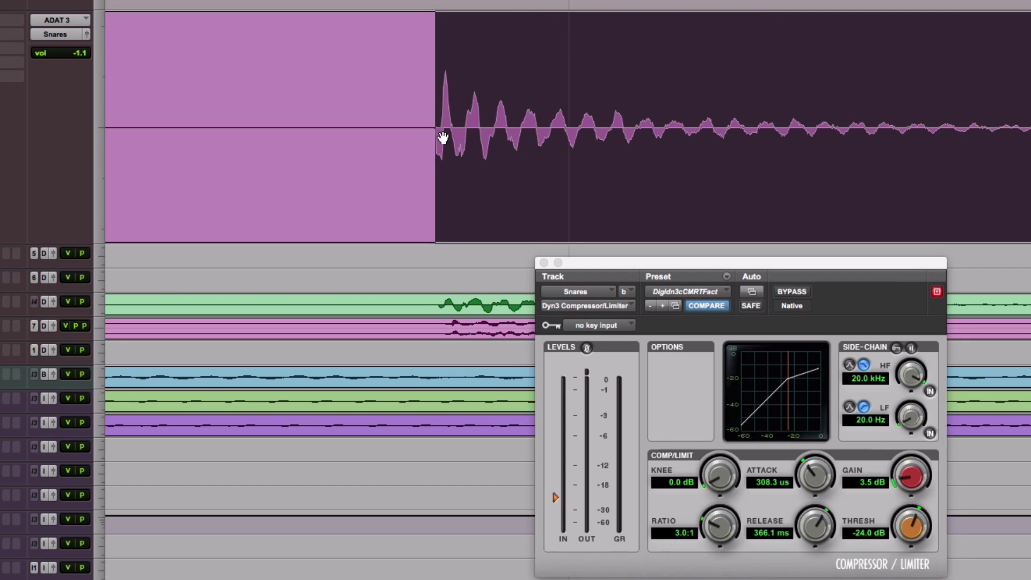
left_click(445, 108)
left_click_drag(440, 101, 457, 102)
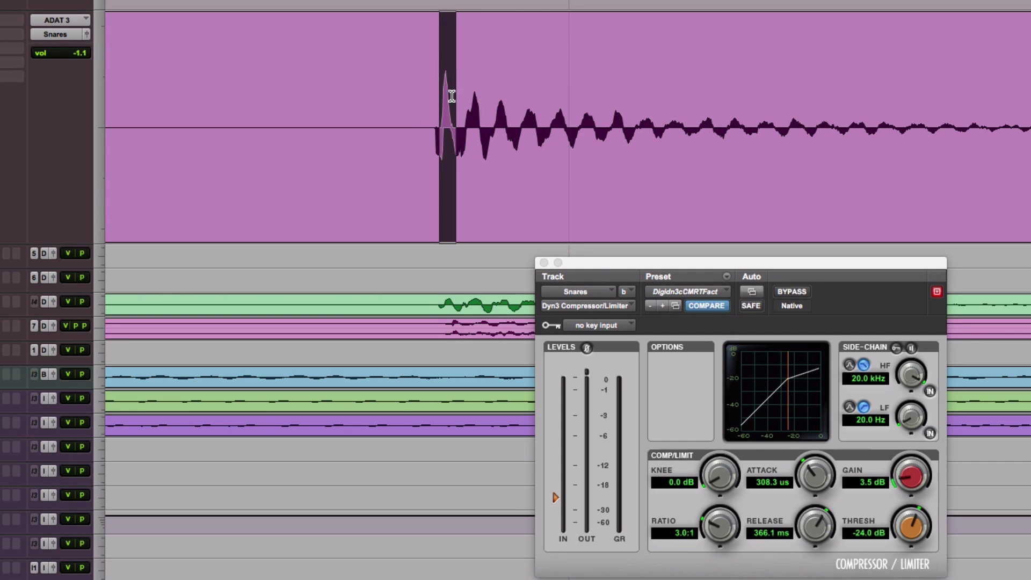
left_click(452, 96)
left_click(434, 96)
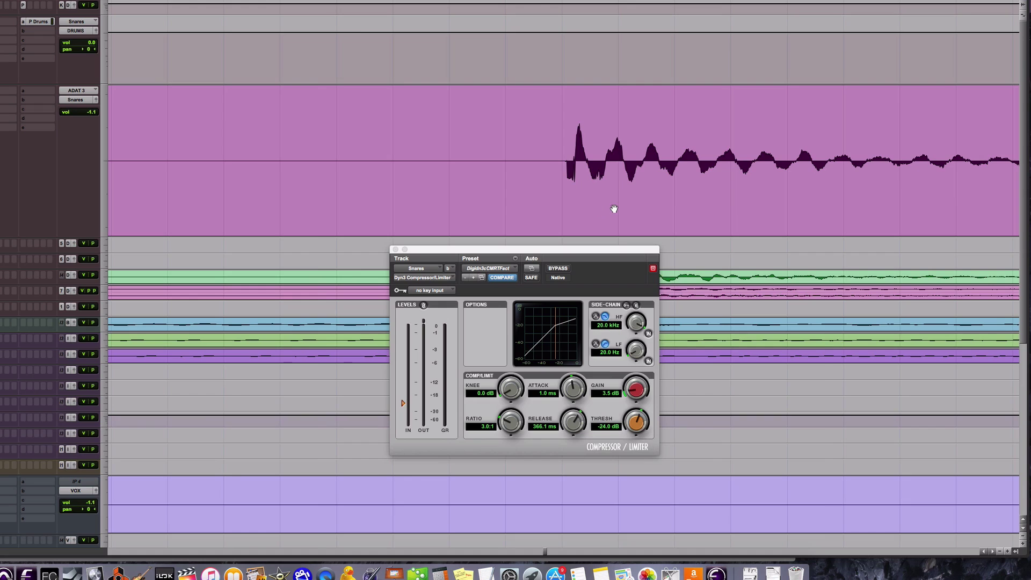
- Place the edit cursor exactly at the onset of the snare hit in a wider view of its decay
scroll(614, 209, "right", 10)
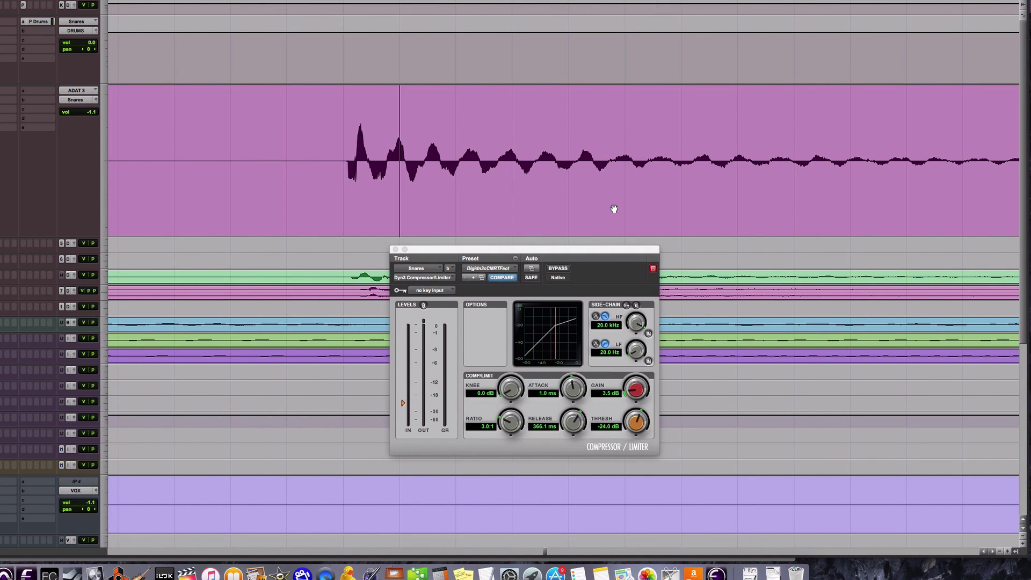
scroll(615, 209, "down", 2)
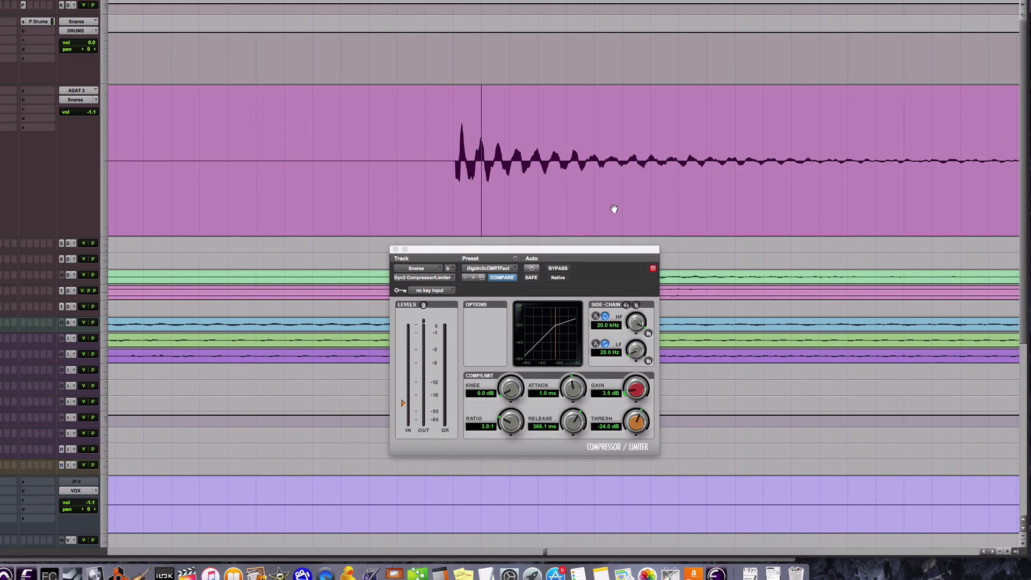
scroll(591, 187, "right", 3)
left_click(433, 136)
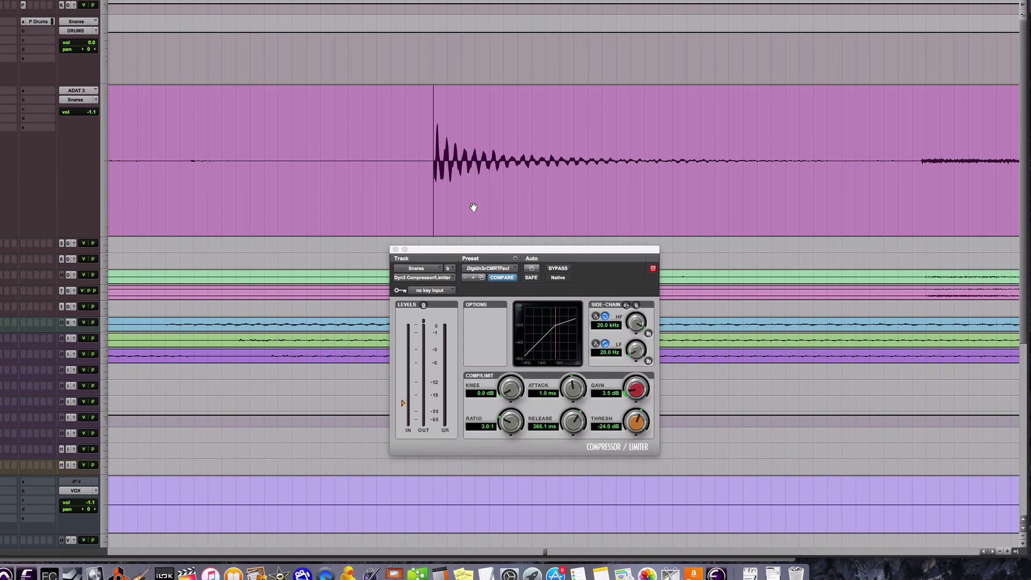
- Select the decaying tail of the snare hit, starting after its first few peaks
scroll(478, 205, "left", 5)
scroll(524, 188, "right", 5)
scroll(525, 192, "left", 4)
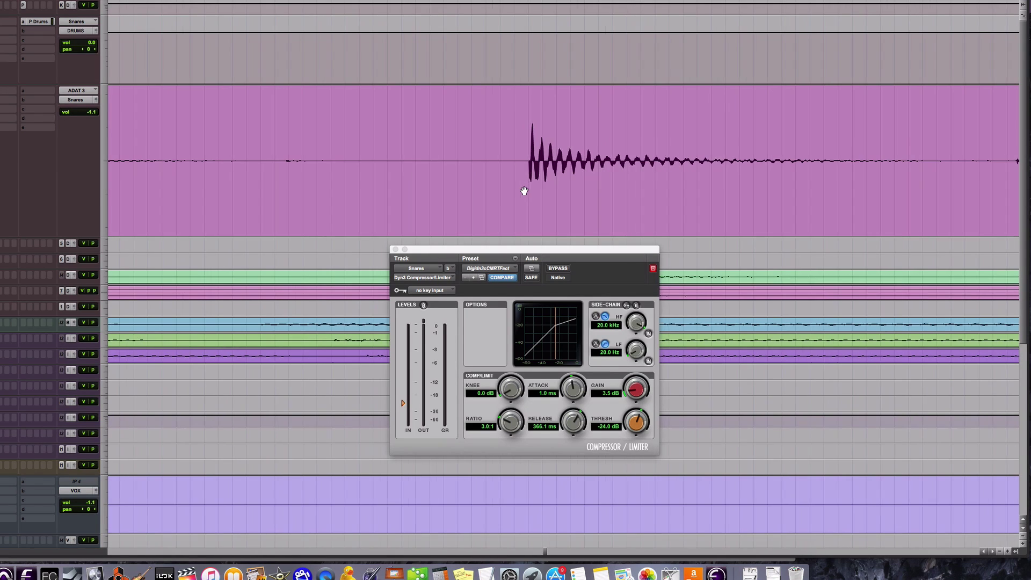
left_click_drag(570, 156, 951, 164)
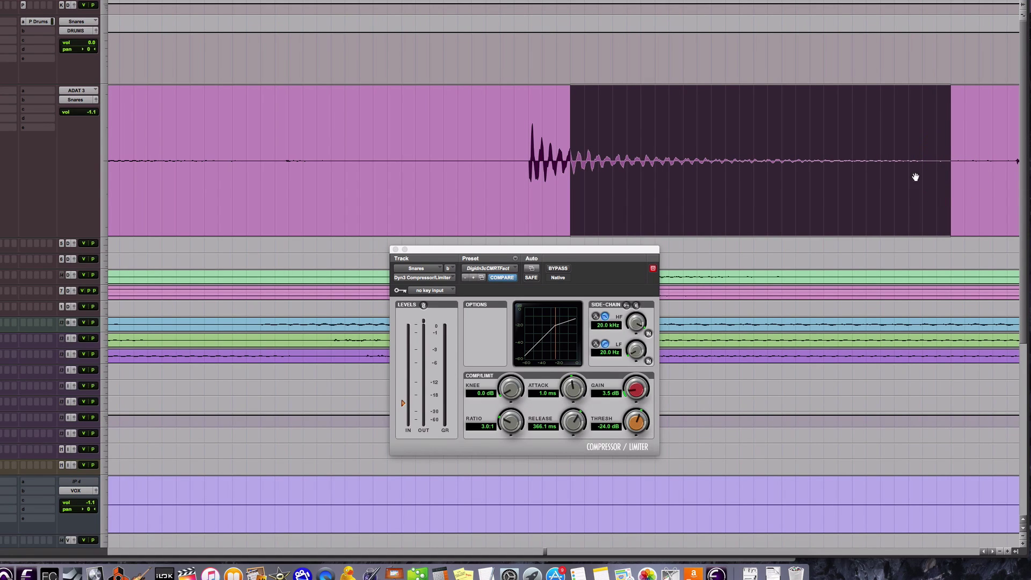
left_click_drag(529, 137, 907, 168)
- Highlight the initial attack of the snare hit, and the ringing tail after its third peak
left_click(534, 131)
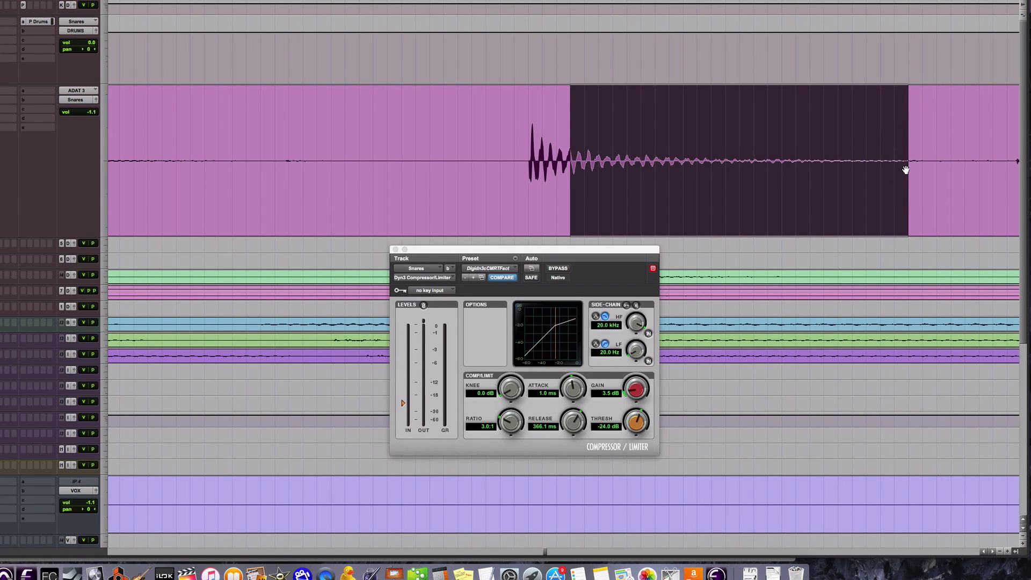
left_click_drag(532, 137, 537, 139)
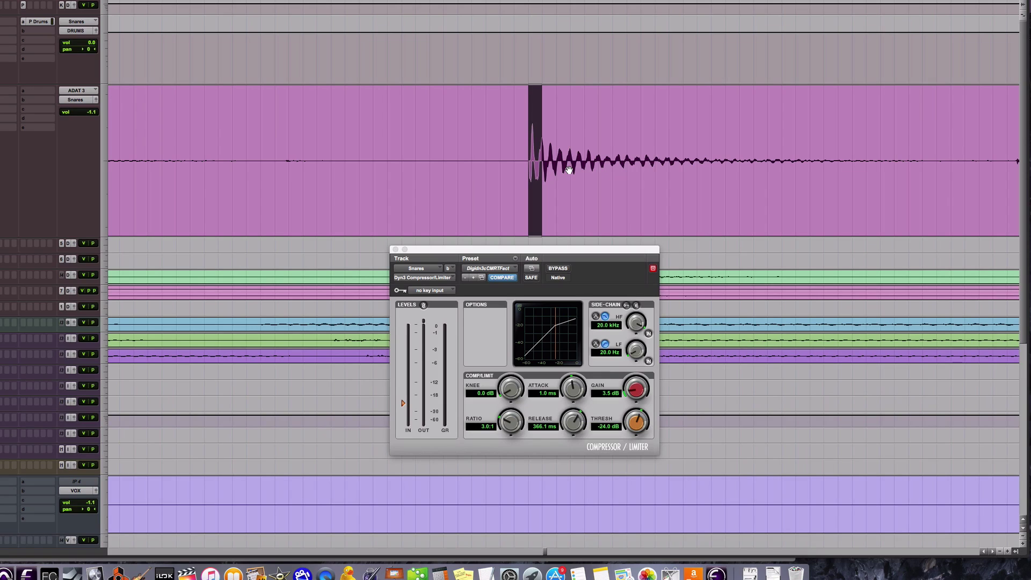
left_click(550, 152)
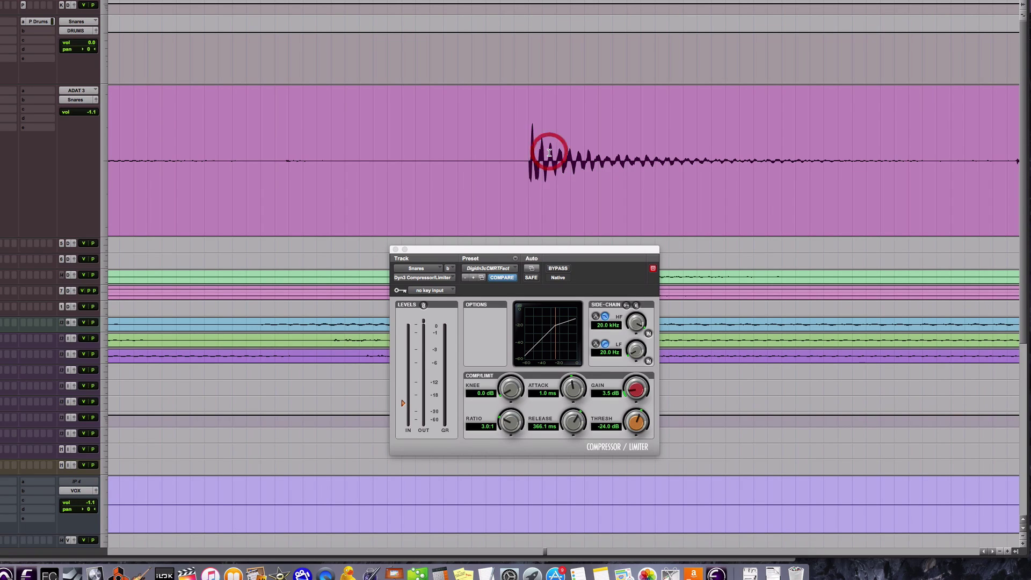
left_click(550, 152)
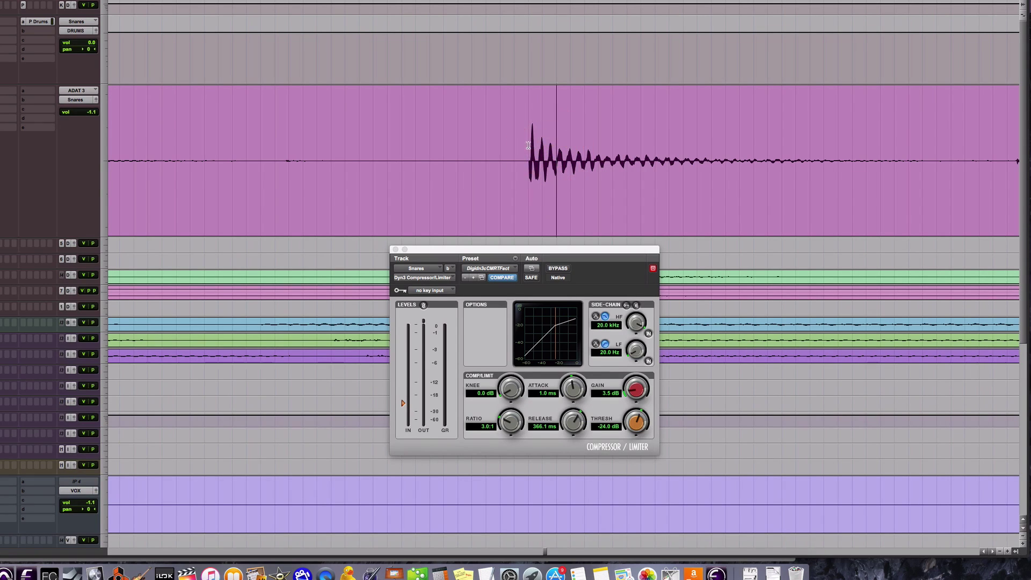
left_click_drag(528, 151, 541, 148)
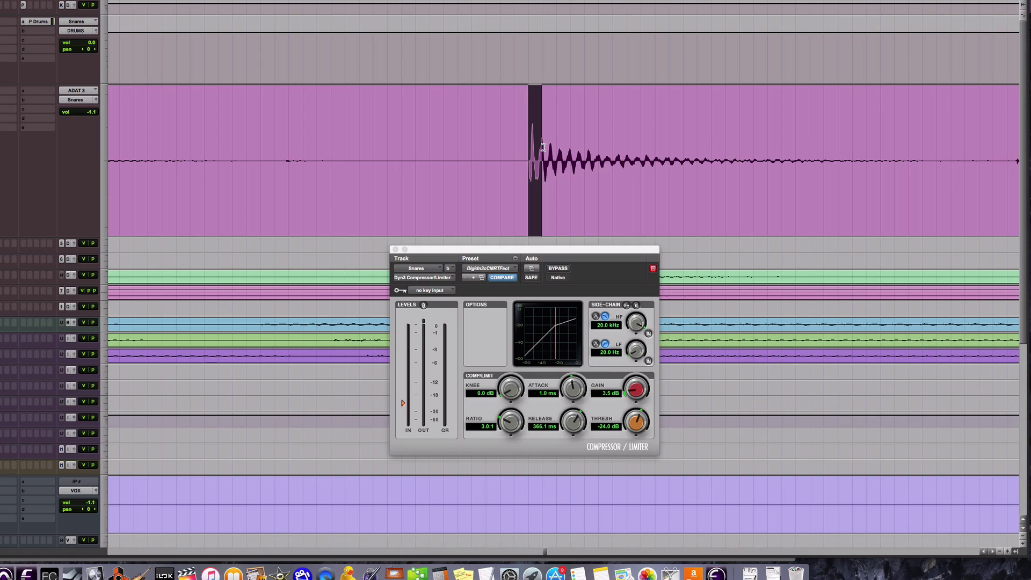
left_click_drag(556, 150, 933, 158)
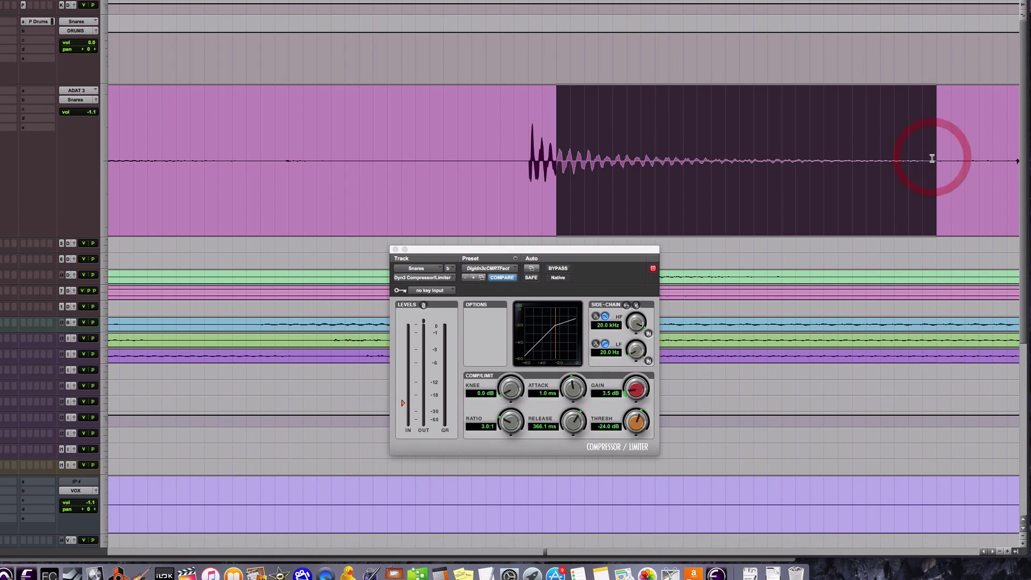
- Select the entire snare hit, from just before its onset to the end of its decay
left_click(527, 140)
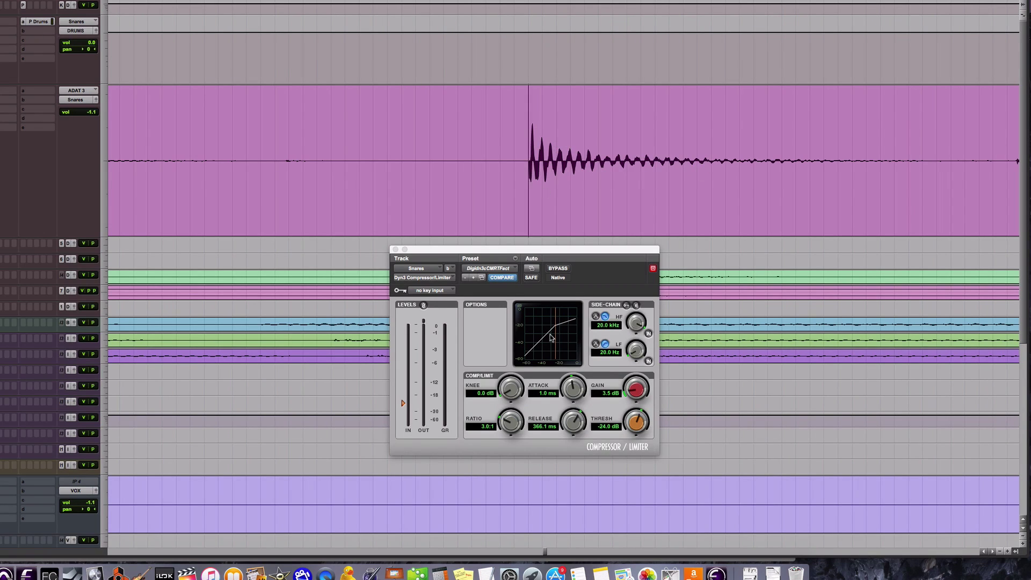
left_click(540, 139)
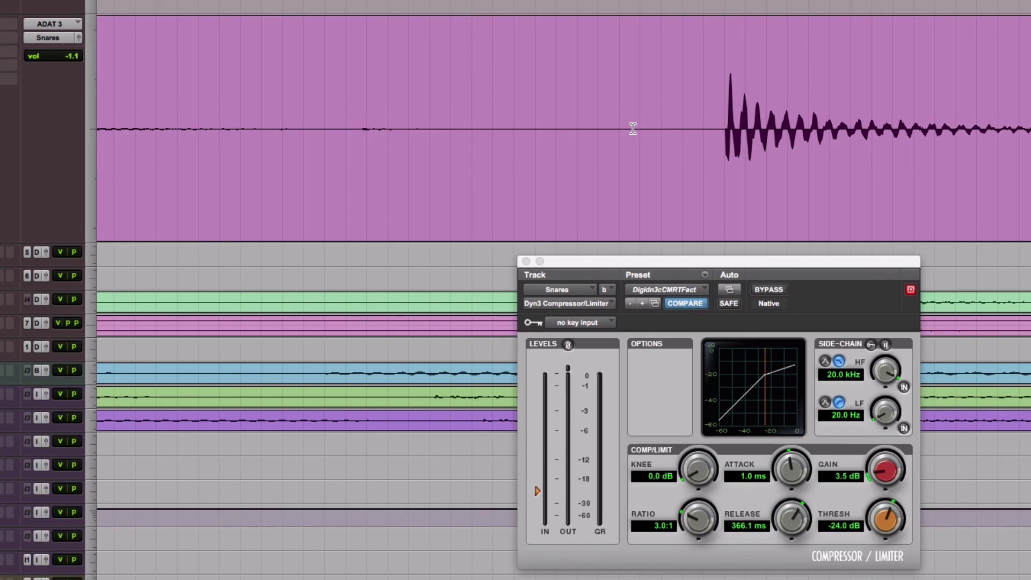
left_click_drag(721, 111, 1030, 112)
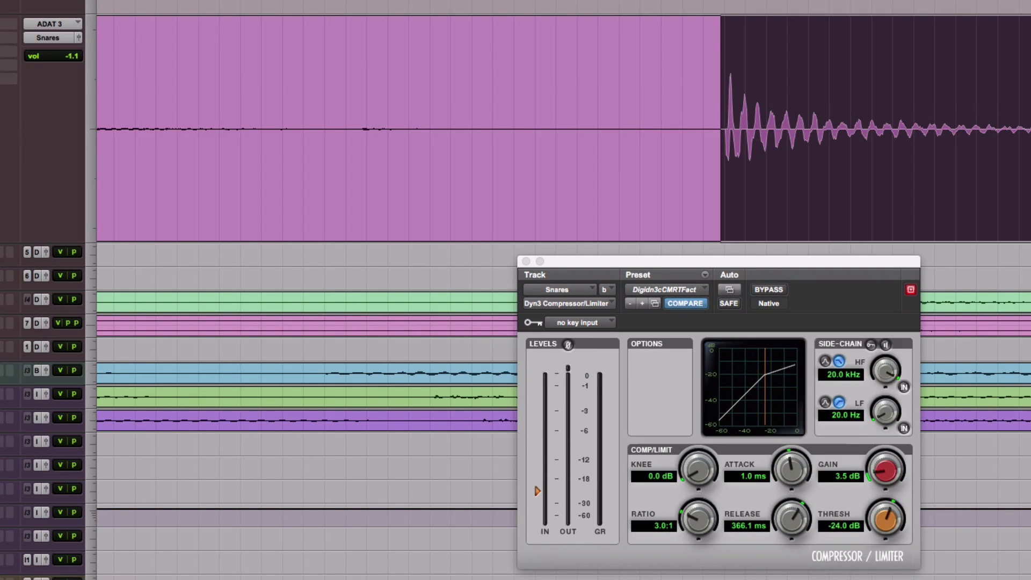
left_click_drag(1030, 113, 797, 122)
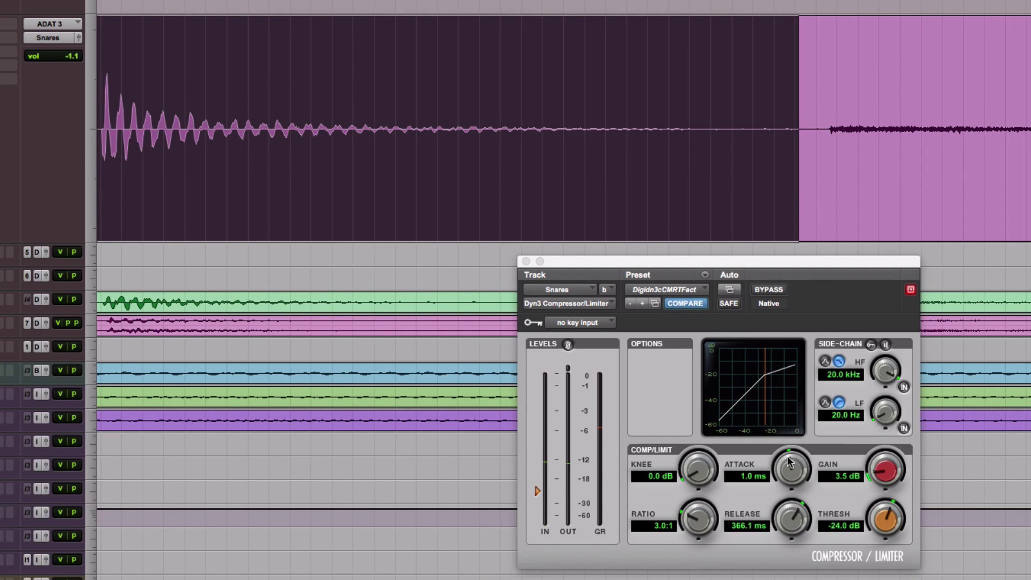
- Set the snare compressor's attack to 300.0 ms, its release to 37.1 ms, and reset its gain to 0.0 dB
left_click_drag(790, 446, 794, 393)
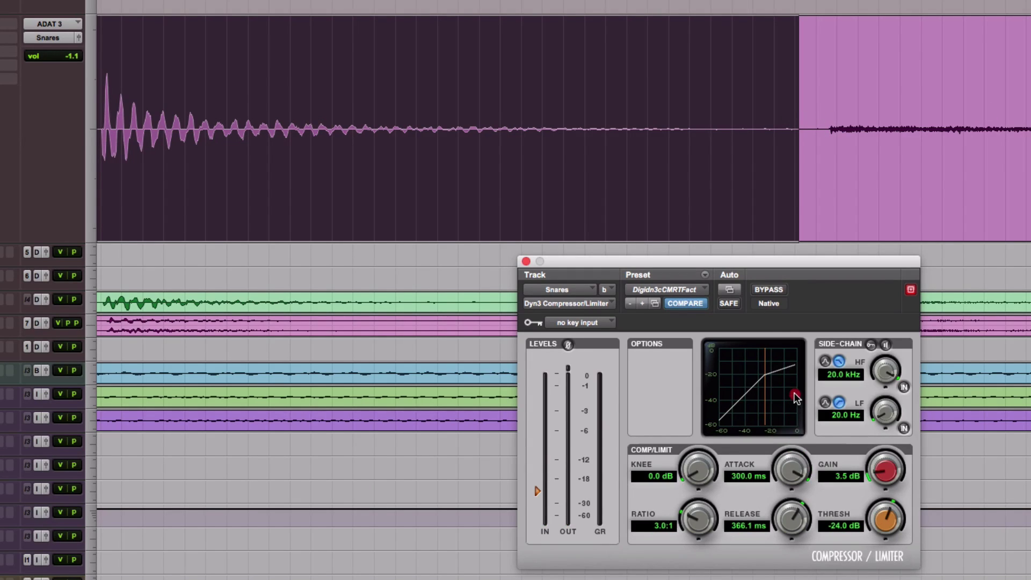
left_click_drag(790, 536, 799, 569)
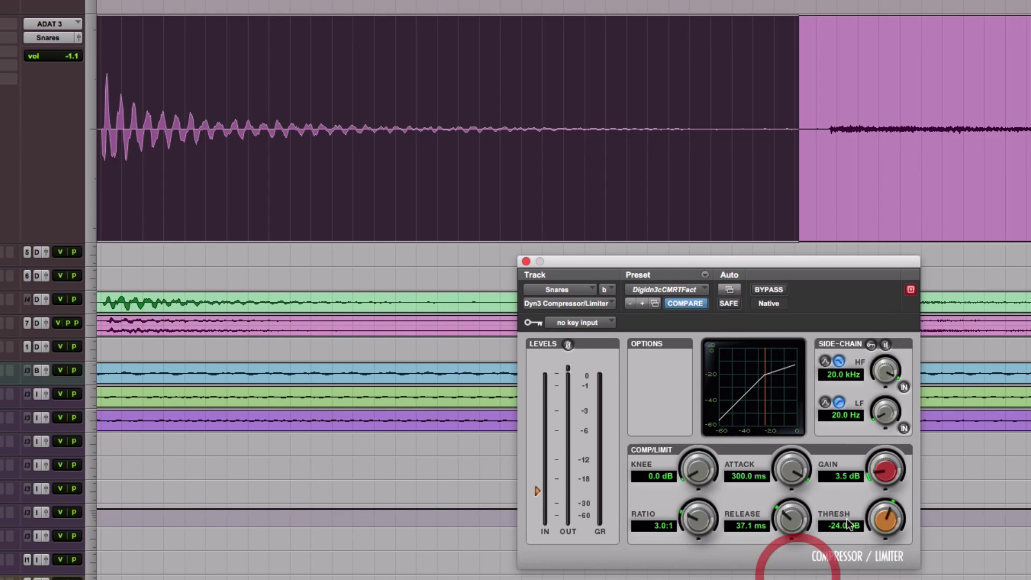
left_click(886, 472, "alt")
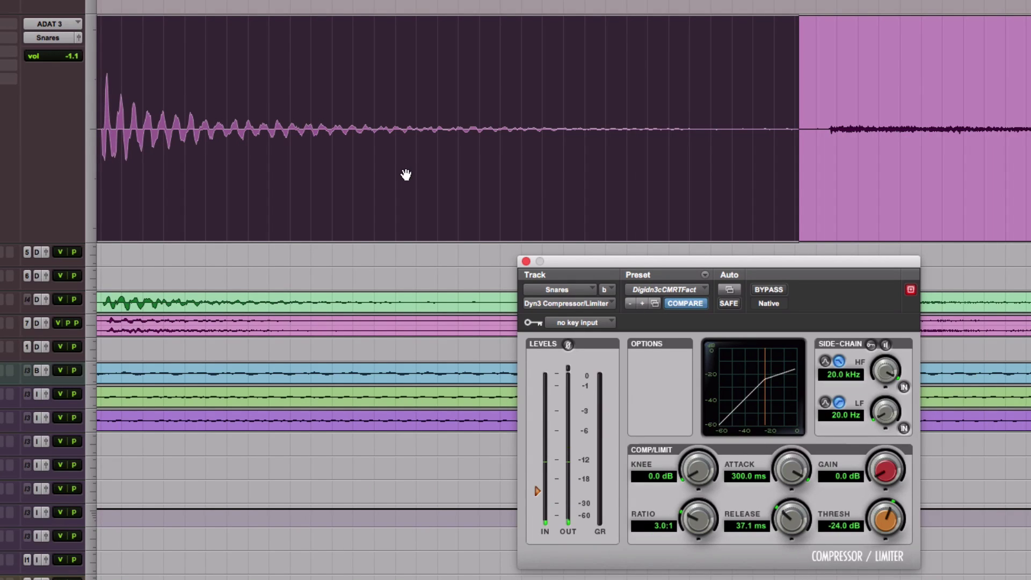
- Set the snare compressor's attack to 10.0 us and its release to 221.7 ms
scroll(388, 145, "left", 2)
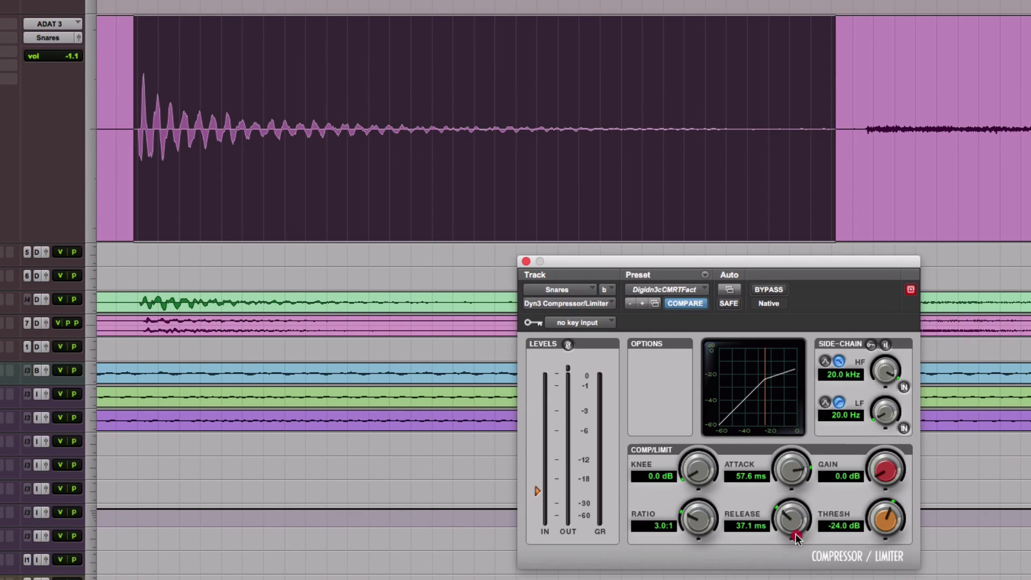
left_click_drag(799, 467, 799, 537)
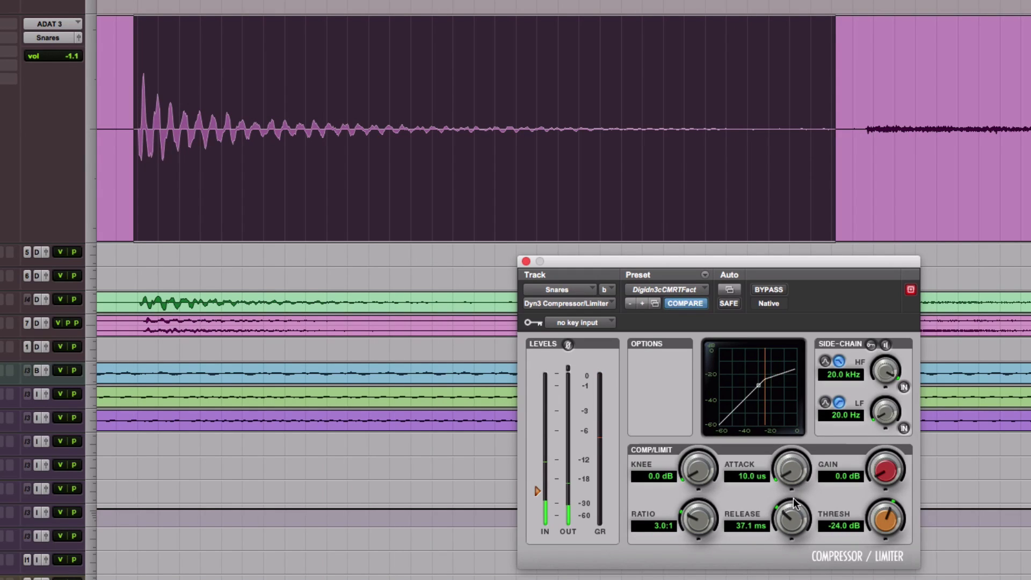
left_click_drag(790, 522, 792, 491)
- Raise the snare compressor's gain to 7.3 dB and compare the hit with the compressor bypassed and active
mouse_move(883, 473)
left_mouse_down()
mouse_move(877, 441)
mouse_move(881, 457)
left_mouse_up()
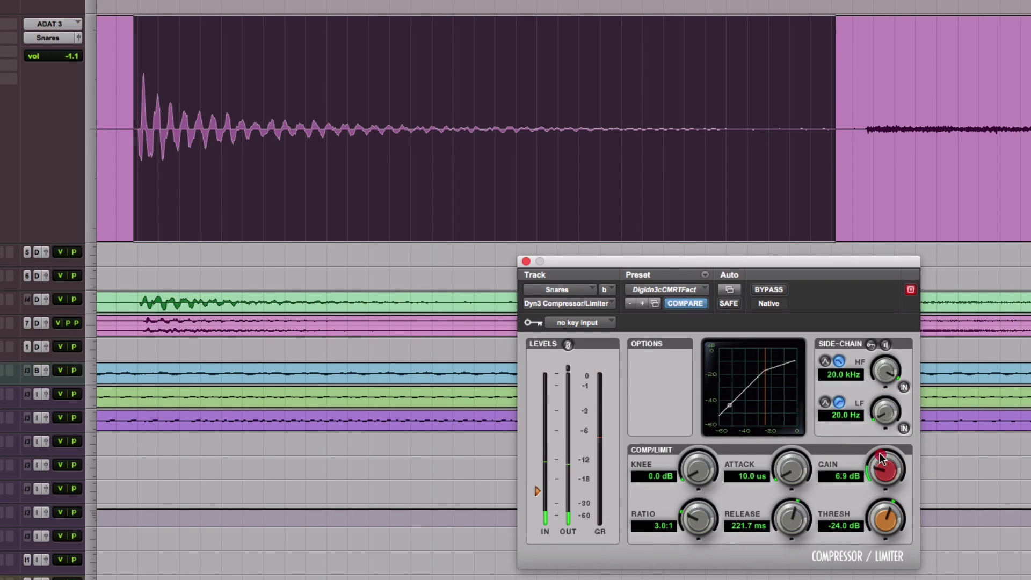
left_click(881, 457)
left_click_drag(875, 460, 875, 462)
left_click(778, 290)
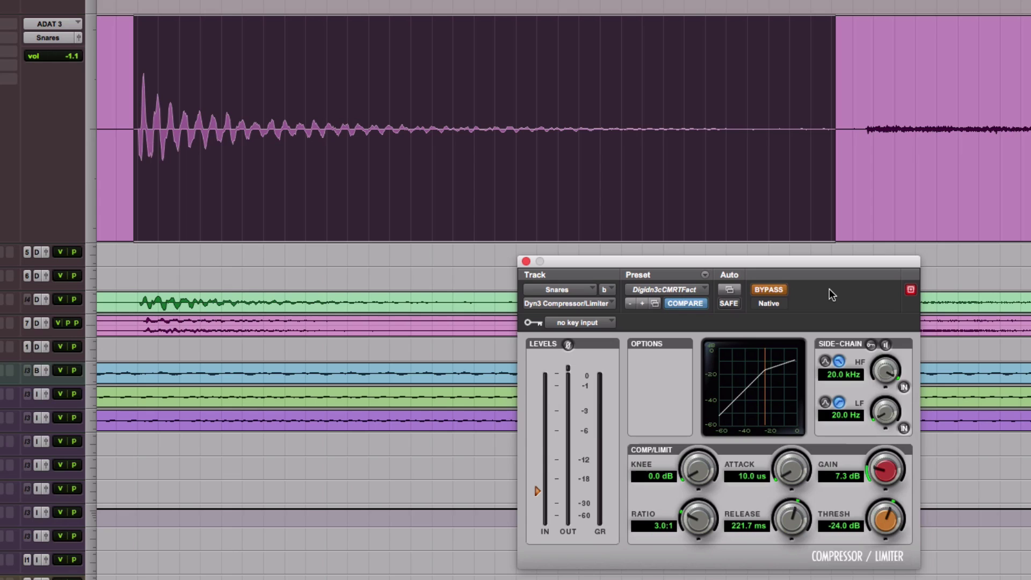
left_click(782, 289)
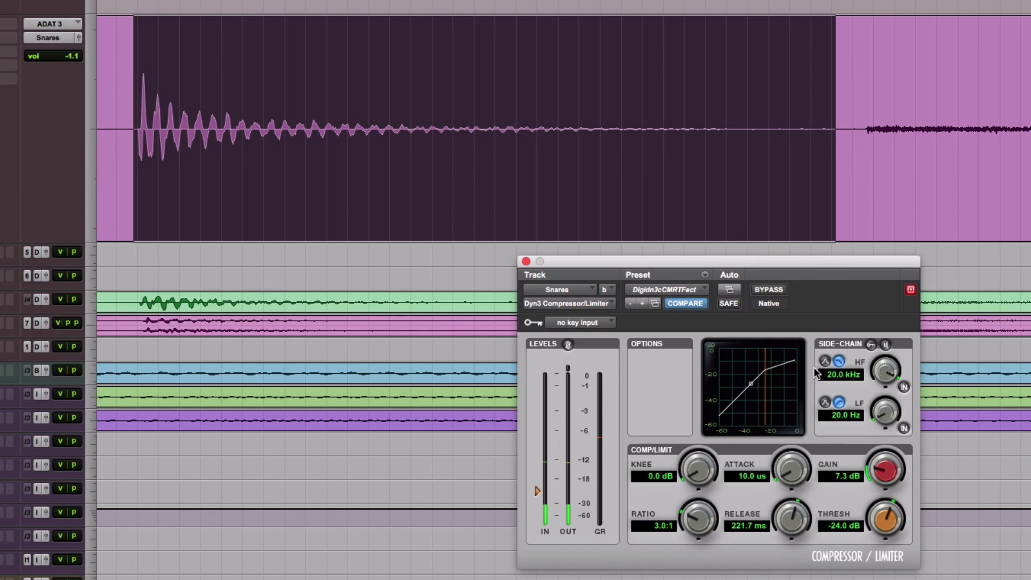
- Set the snare compressor's attack to 99.1 us, its gain to 6.4 dB and its release to 23.6 ms
left_click_drag(792, 469, 785, 421)
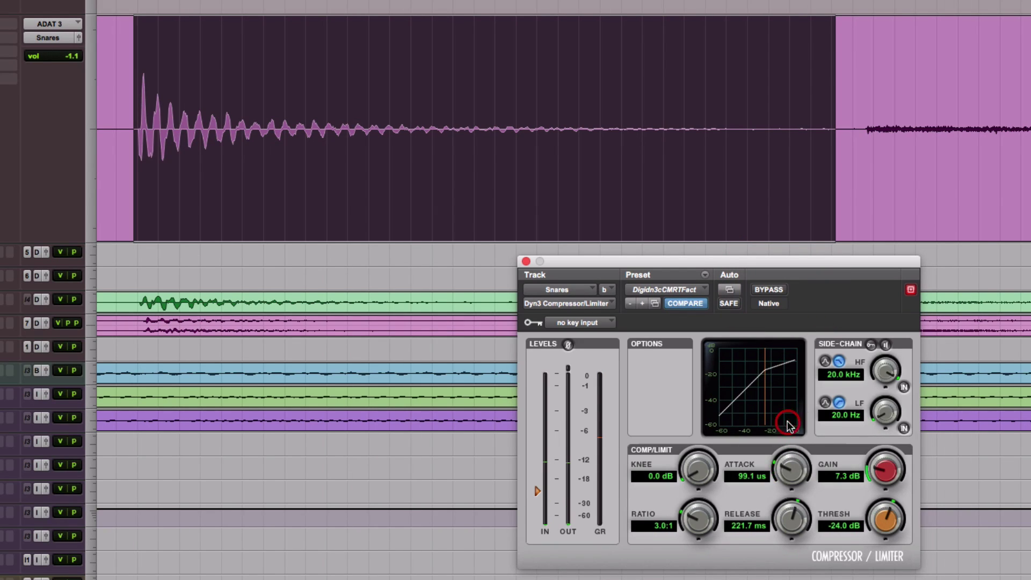
left_click_drag(789, 516, 788, 547)
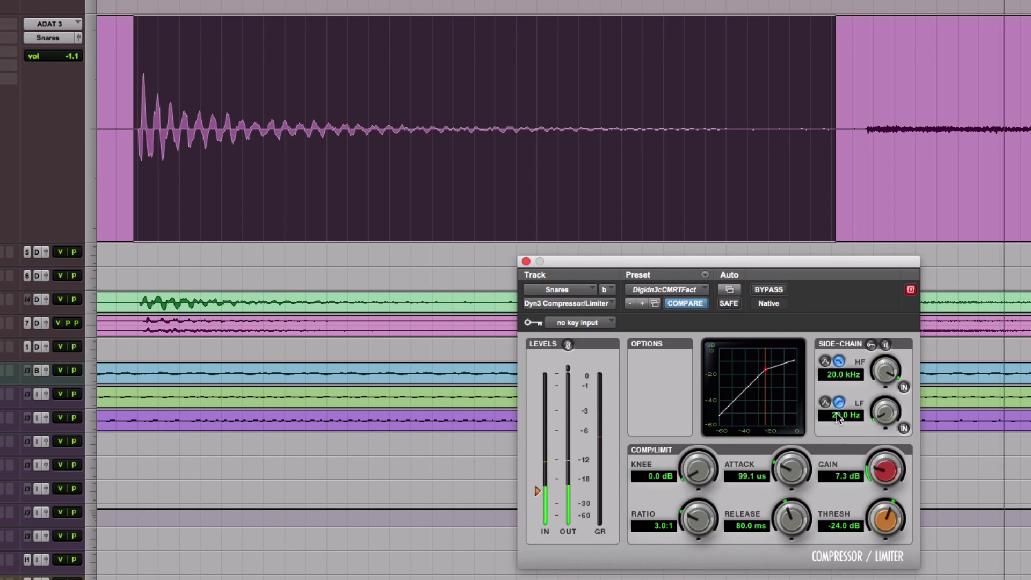
left_click_drag(874, 470, 874, 480)
left_click_drag(790, 515, 788, 546)
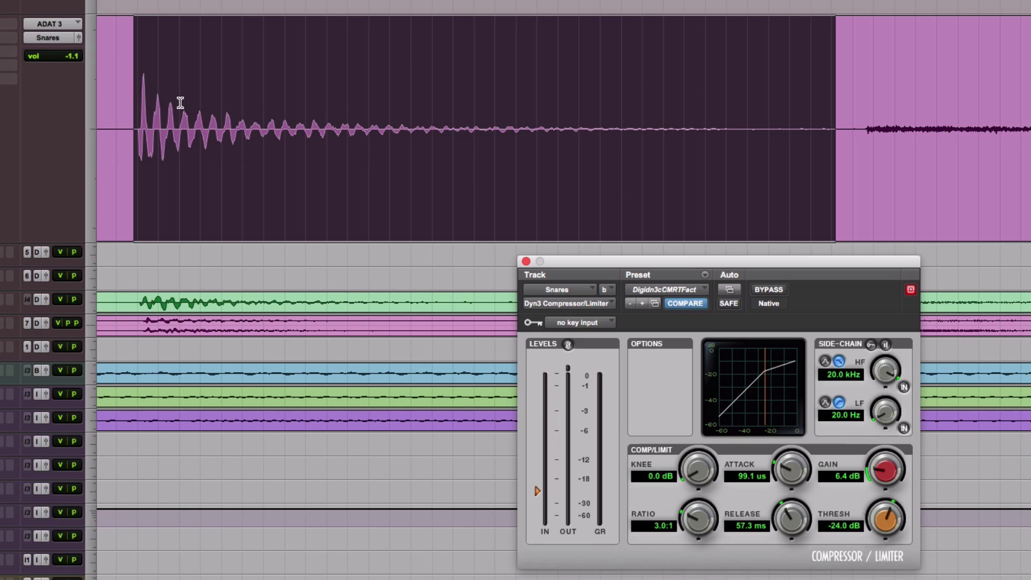
left_click_drag(789, 526, 791, 549)
- Play the snare hit and compare its sound with the compressor bypassed and active
key("space")
left_click(777, 291)
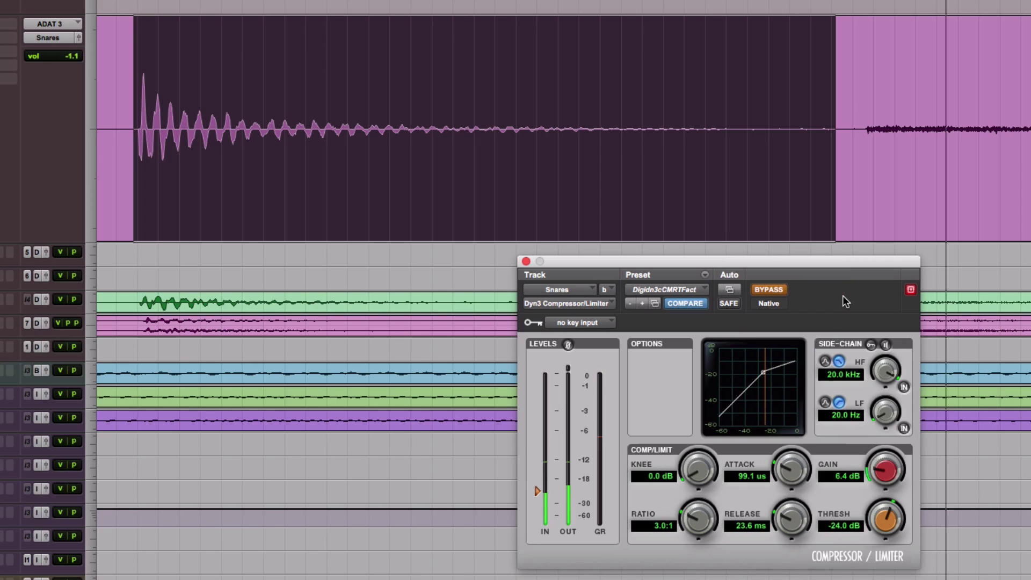
left_click(774, 290)
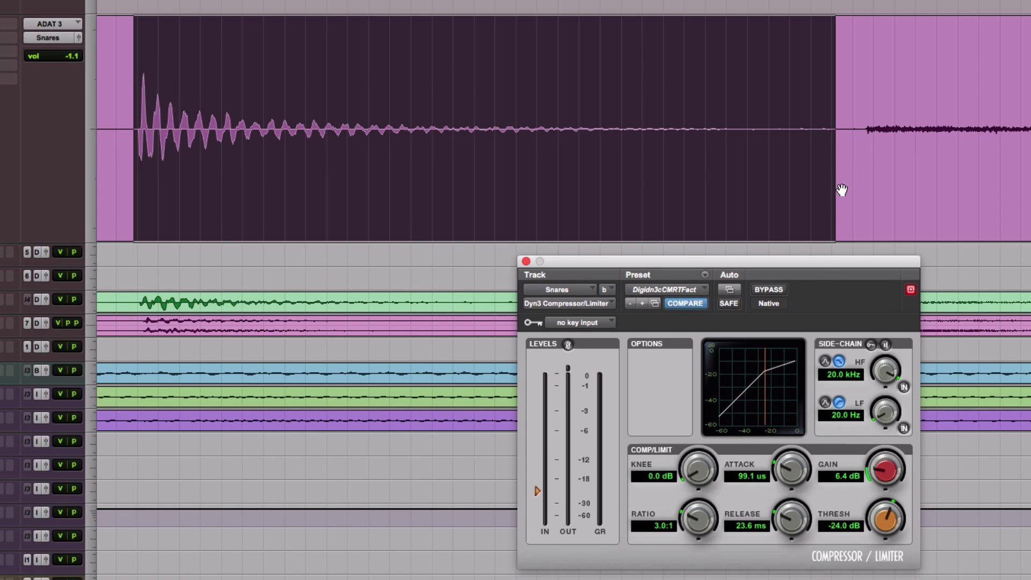
- Extend the selection on the Snares track from the single hit to a longer passage of consecutive snare hits
key("r")
key("r")
key("r")
key("r")
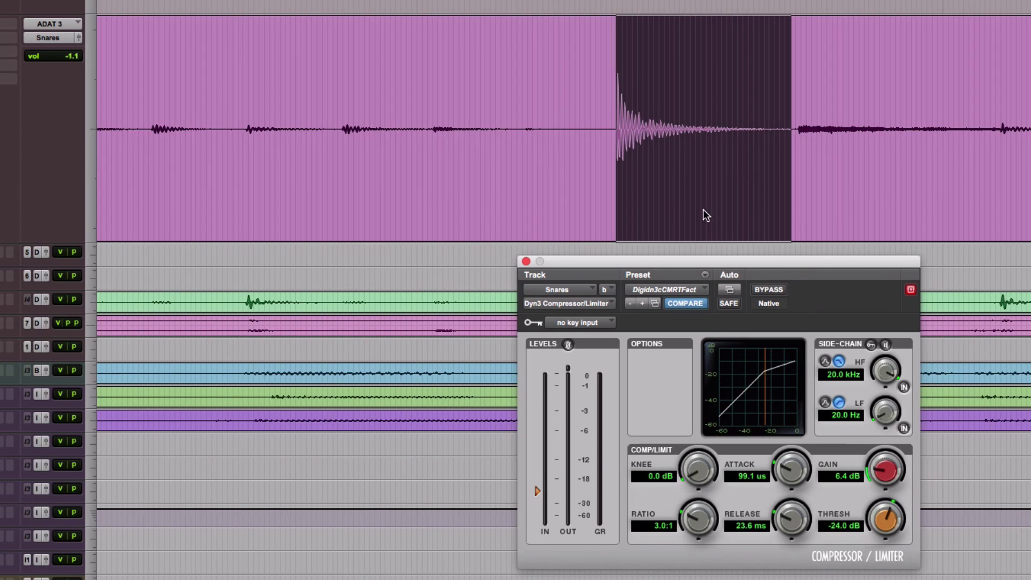
left_click(503, 98)
double_click(359, 88)
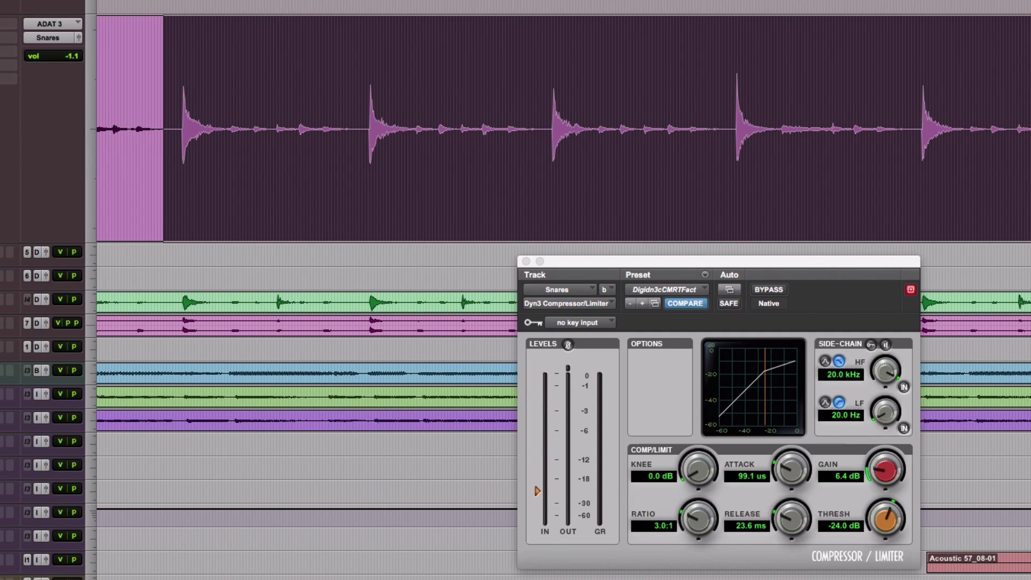
- Play the selected passage of snare hits, switching the compressor's bypass on and off to compare
key("space")
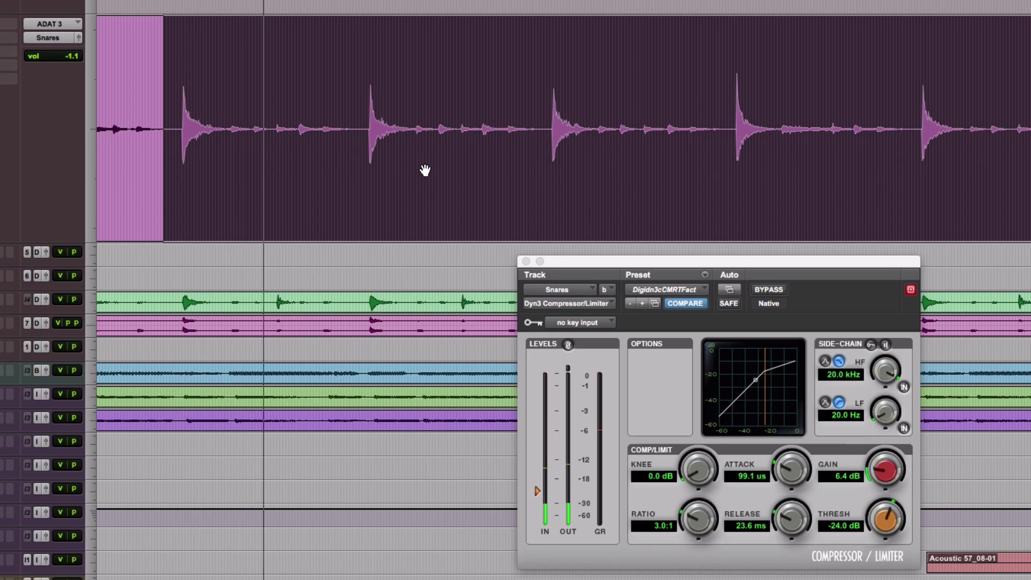
left_click(770, 291)
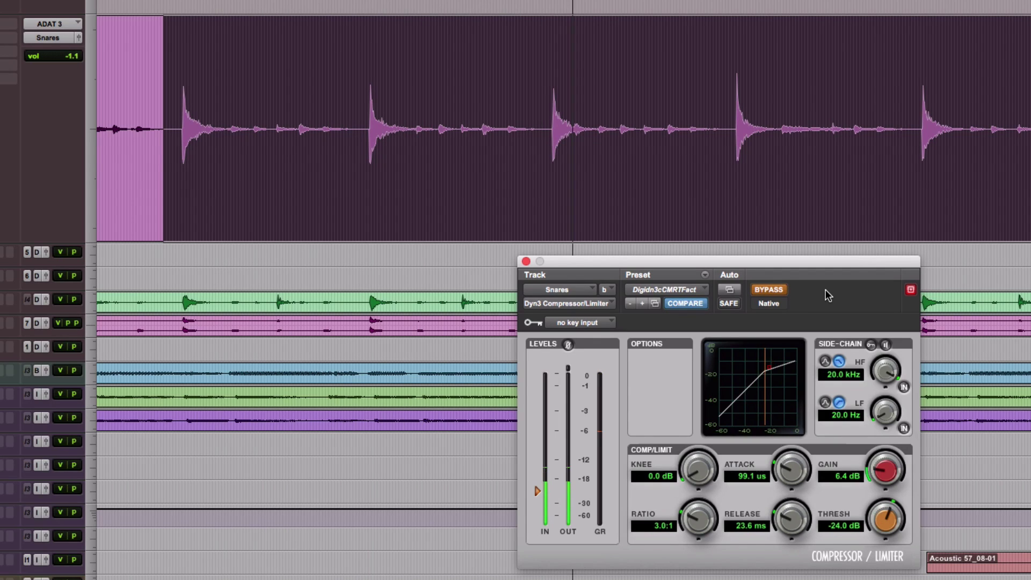
left_click(779, 292)
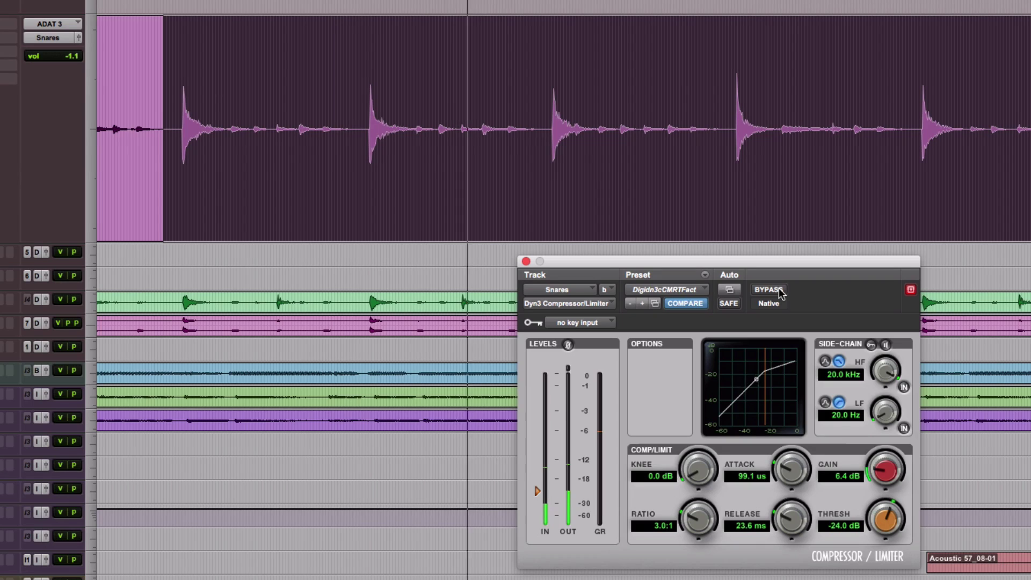
- Lower the snare compressor's gain to 5.6 dB and compare it with the bypassed signal before stopping playback
left_click_drag(885, 479, 885, 488)
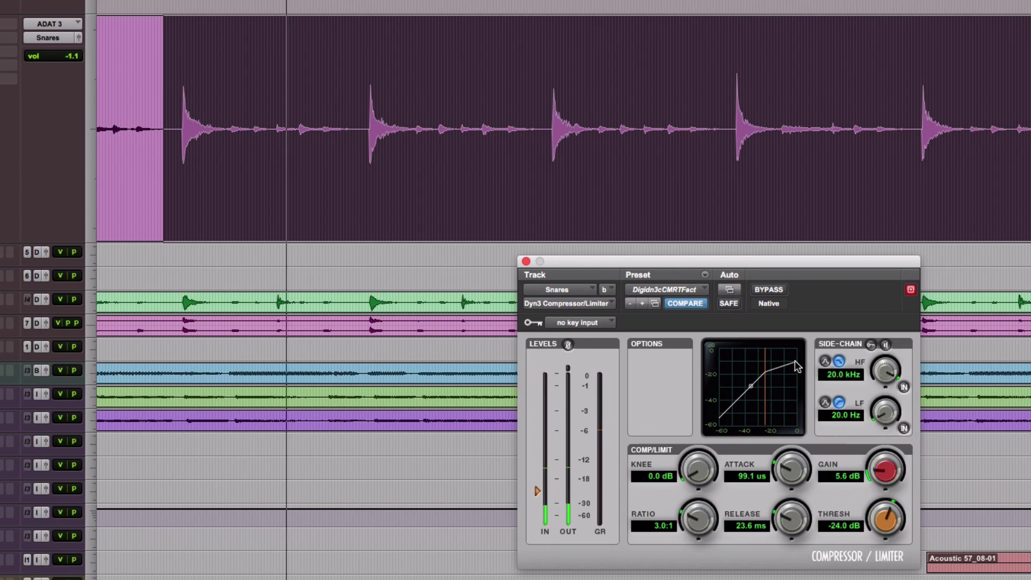
left_click(767, 293)
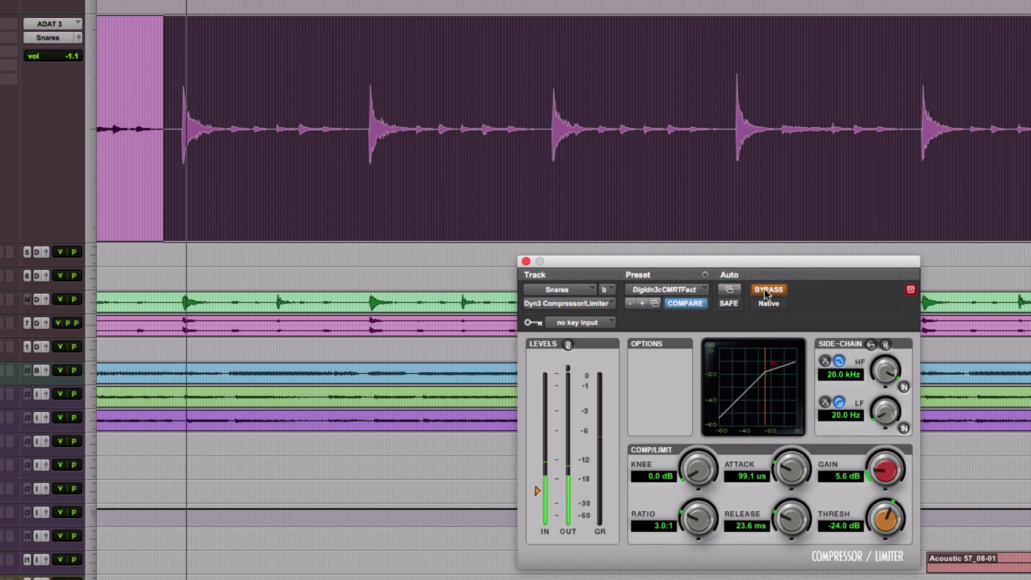
left_click(767, 293)
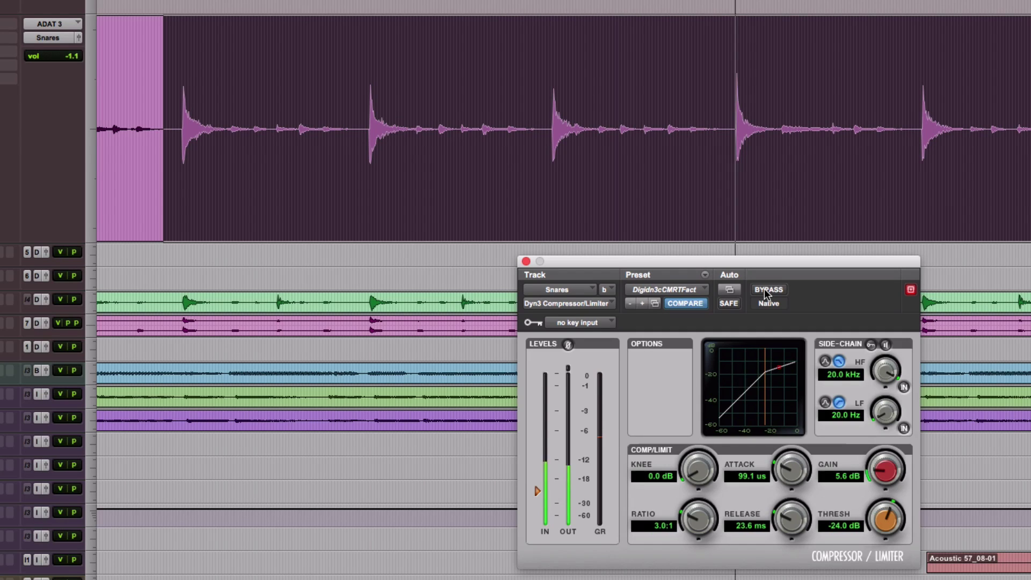
key("space")
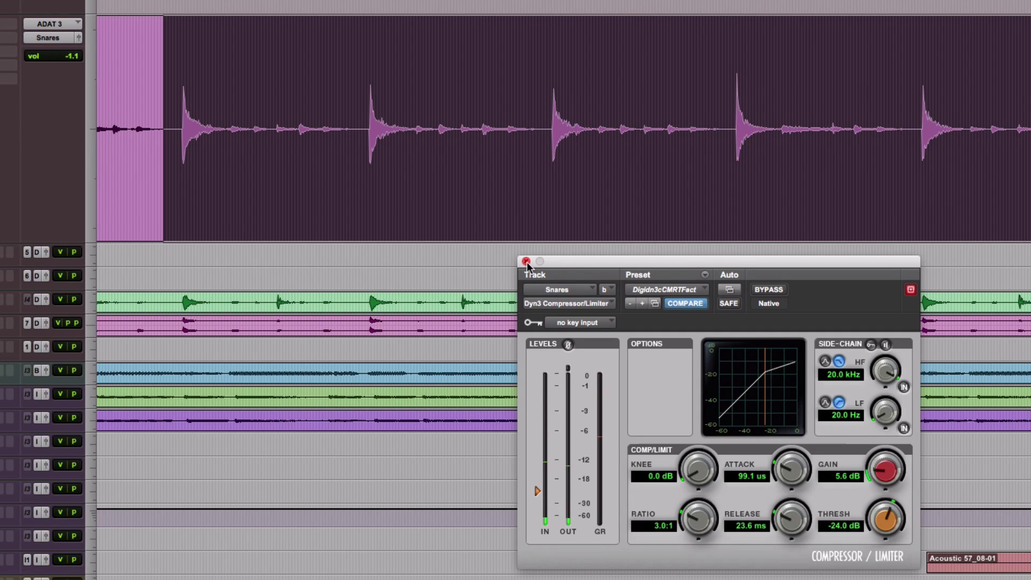
- Place the cursor on the third visible snare hit and inspect its attack and decay waveform up close
double_click(556, 108)
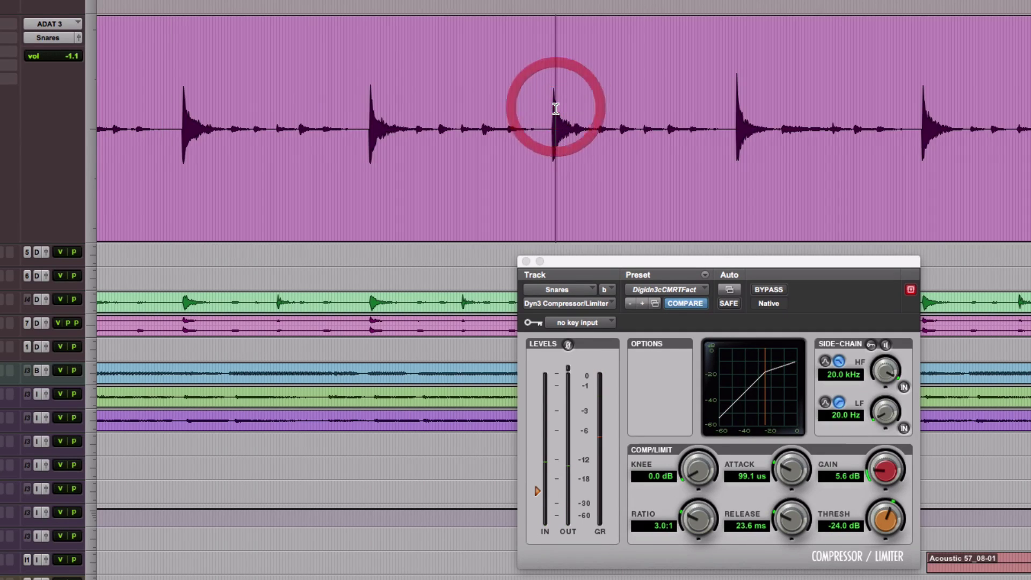
key("super+bracketright")
key("super+bracketright")
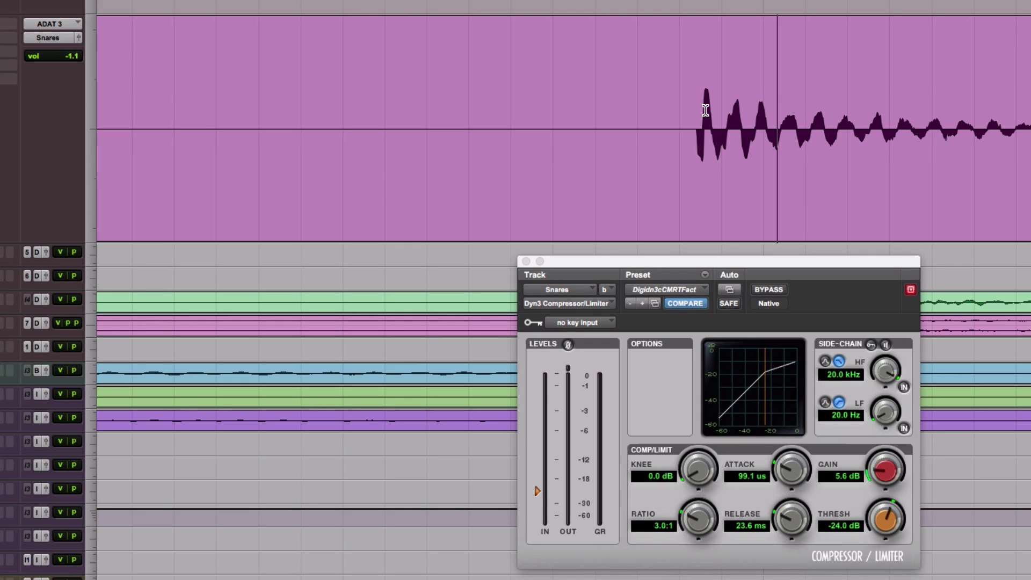
- Set the snare compressor's attack to 1.6 ms and its release to 169.7 ms
left_click(790, 473)
left_click_drag(790, 473, 793, 435)
left_click_drag(791, 518, 796, 481)
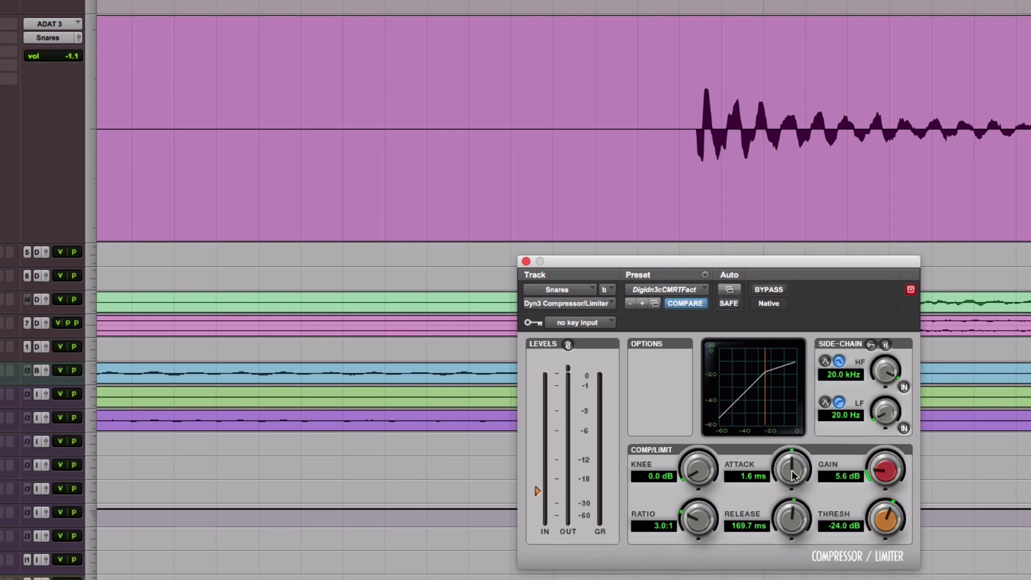
- Select the five consecutive snare hits that follow the drum fill on the Snares track
left_click(698, 112)
key("super+bracketleft")
key("super+bracketleft")
key("super+bracketleft")
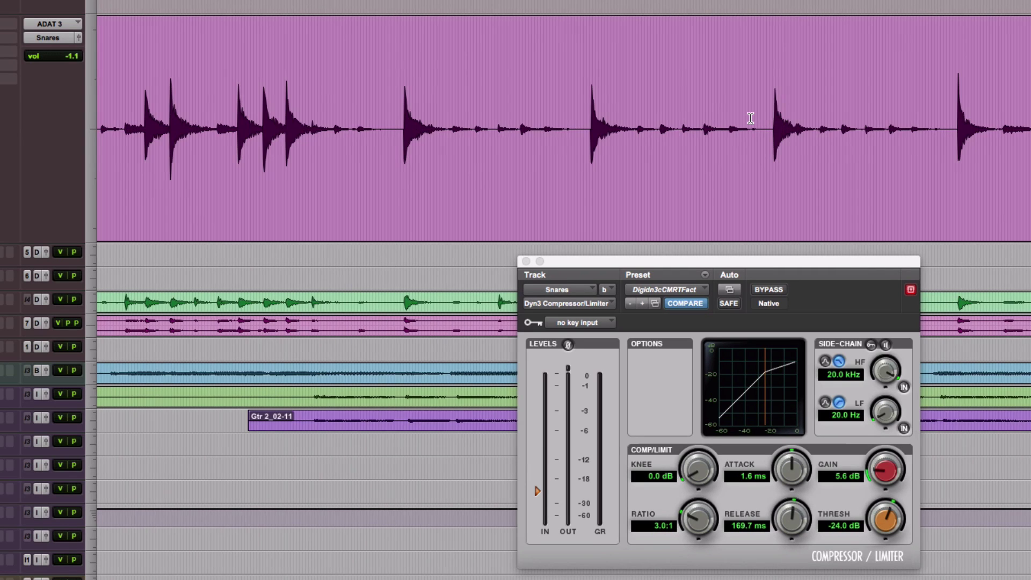
key("super+bracketleft")
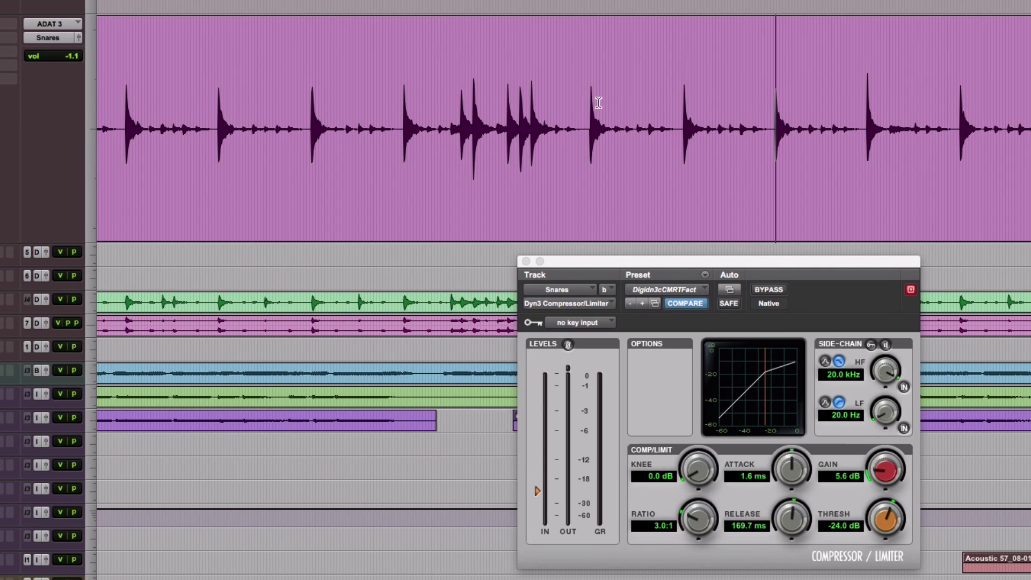
left_click_drag(585, 101, 992, 107)
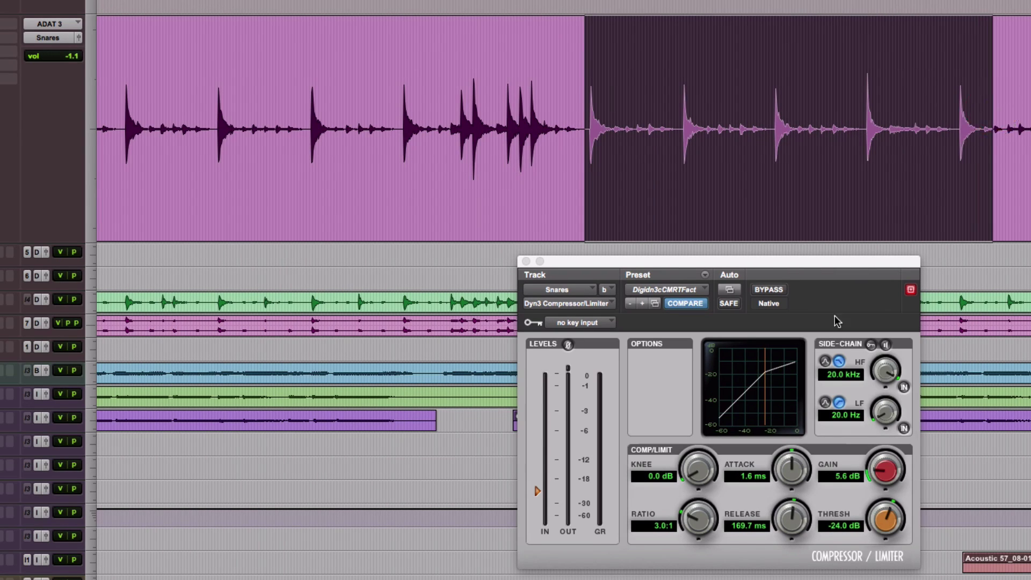
- Set the snare compressor's attack to 10.0 us and its release to 5.0 ms, and play the selected hits
left_click_drag(783, 480, 789, 573)
left_click_drag(792, 518, 792, 569)
key("space")
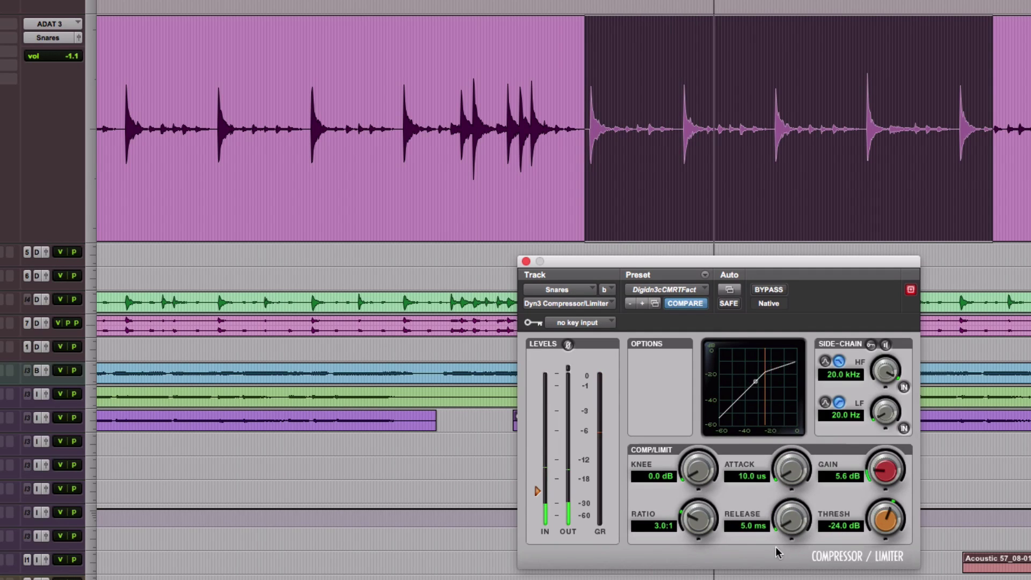
- Set the attack to 300.0 ms and the release to 4.0 s during playback, and stop
left_click_drag(791, 471, 823, 193)
left_click_drag(783, 526, 817, 276)
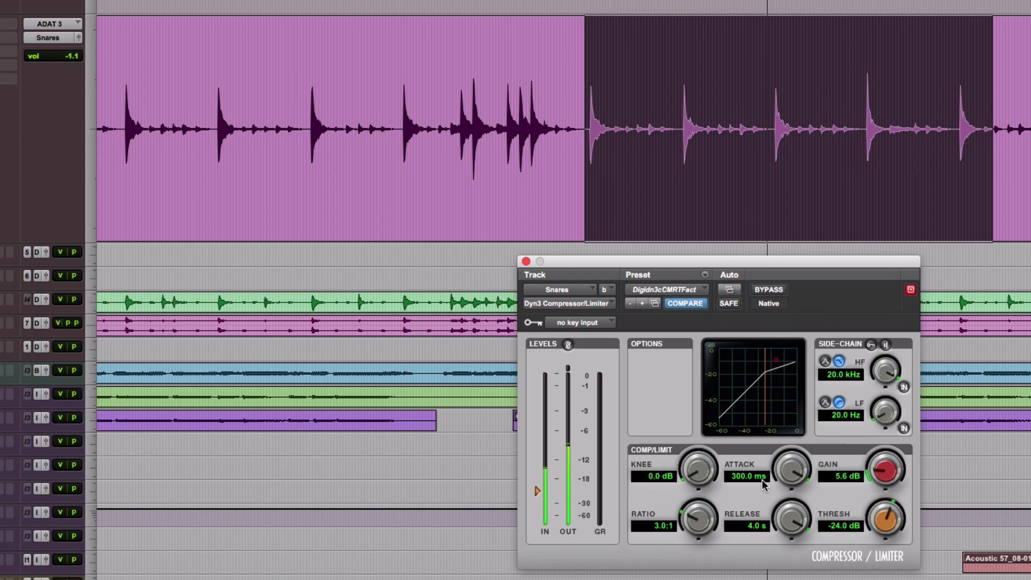
key("space")
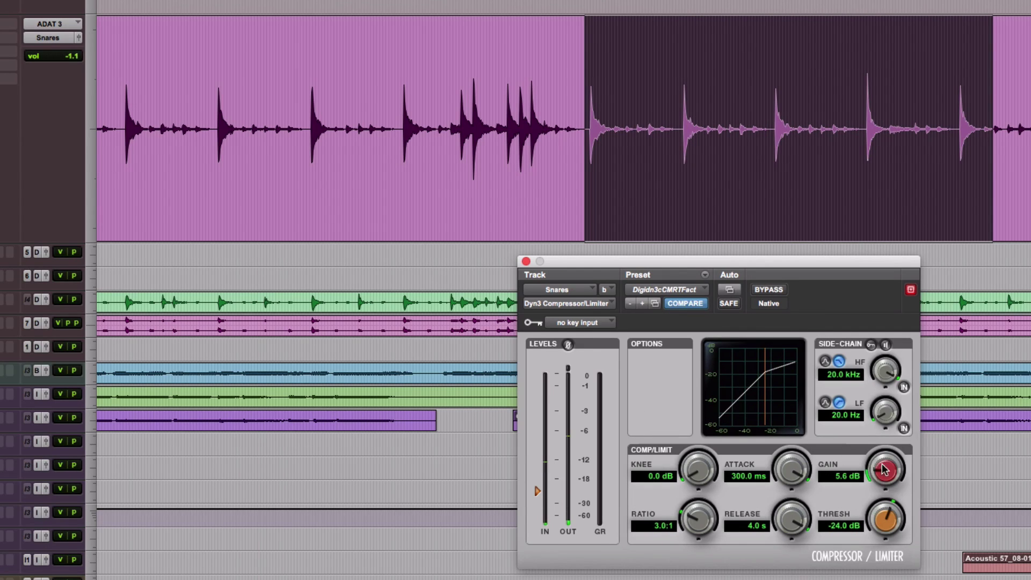
- Set the attack to its fastest value of 10.0 us and audition the selected snare hits
left_click(792, 469, "alt")
key("space")
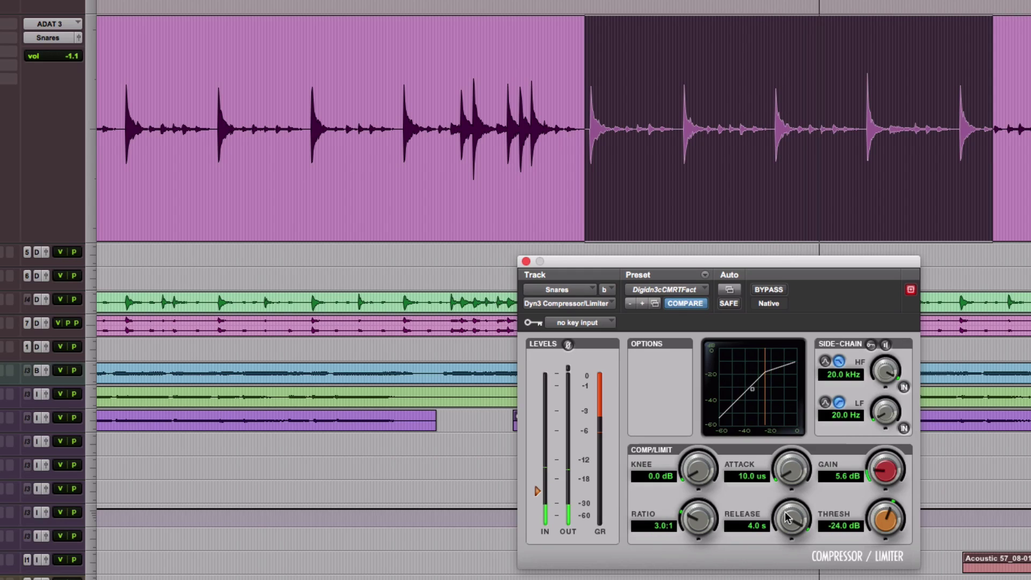
key("space")
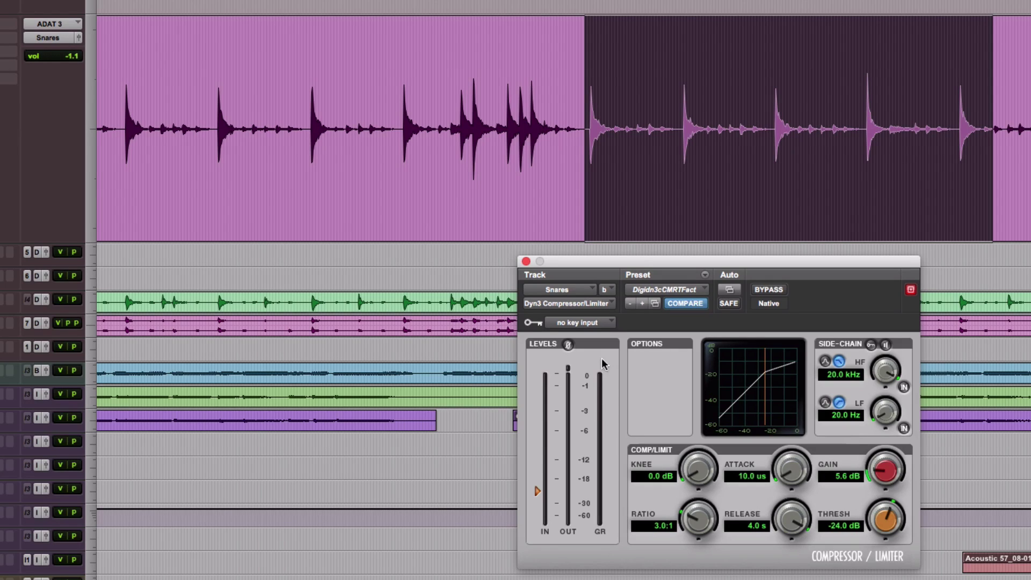
- Replay the selected hits, and set the compressor's release to 5.0 ms and its attack to 300.0 ms
key("space")
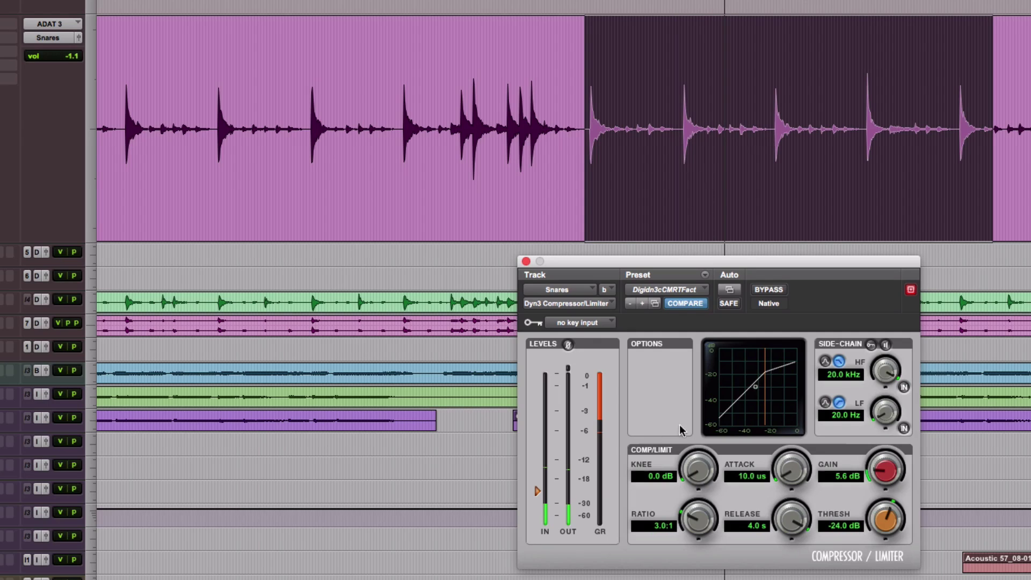
left_click_drag(799, 520, 799, 559)
left_click_drag(800, 472, 803, 279)
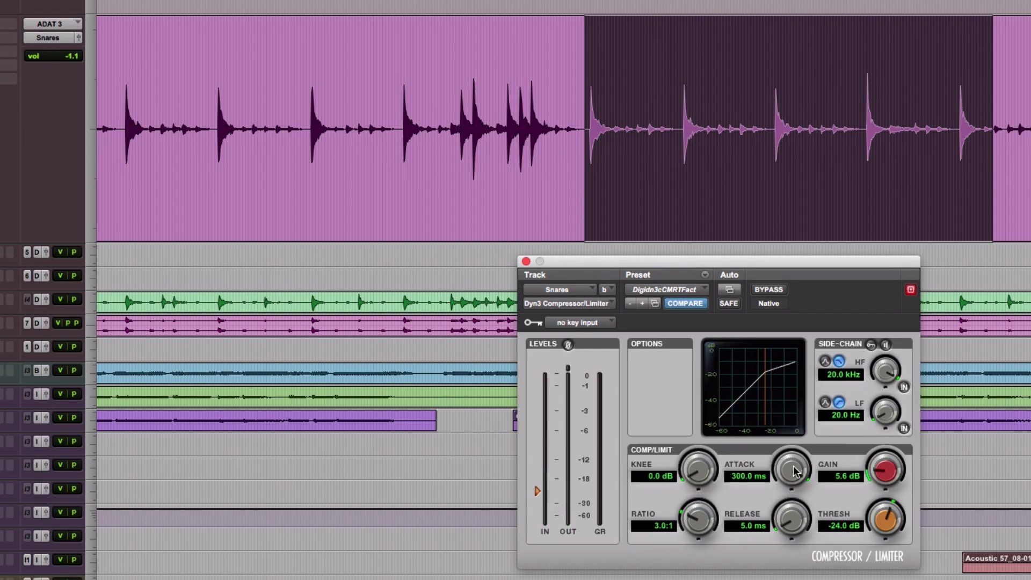
- Set the attack to 10.3 us and the release to 151.2 ms, and play the hits with the compressor bypassed and active
left_click_drag(795, 471, 795, 516)
left_click_drag(790, 509, 790, 467)
key("space")
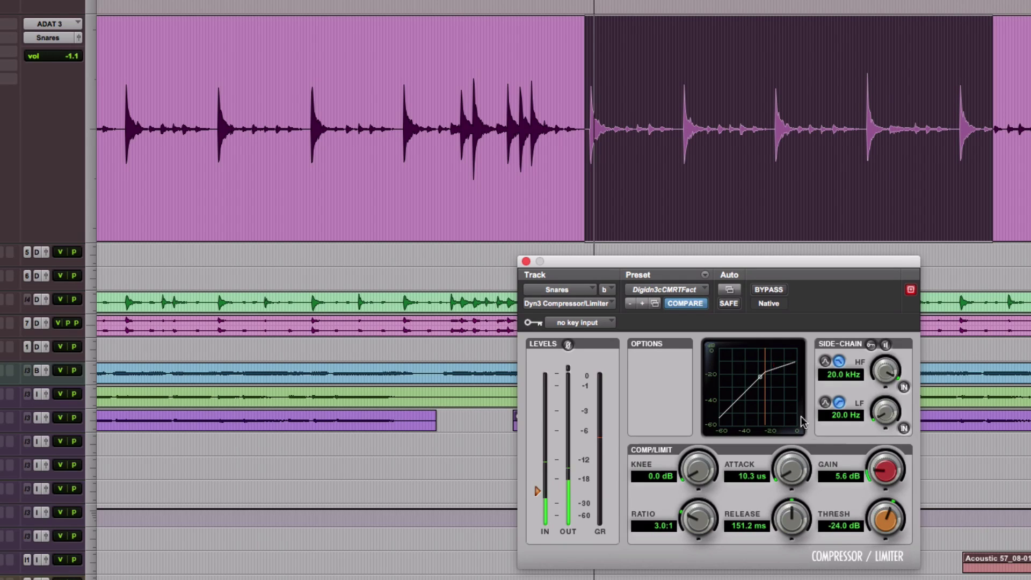
left_click(774, 292)
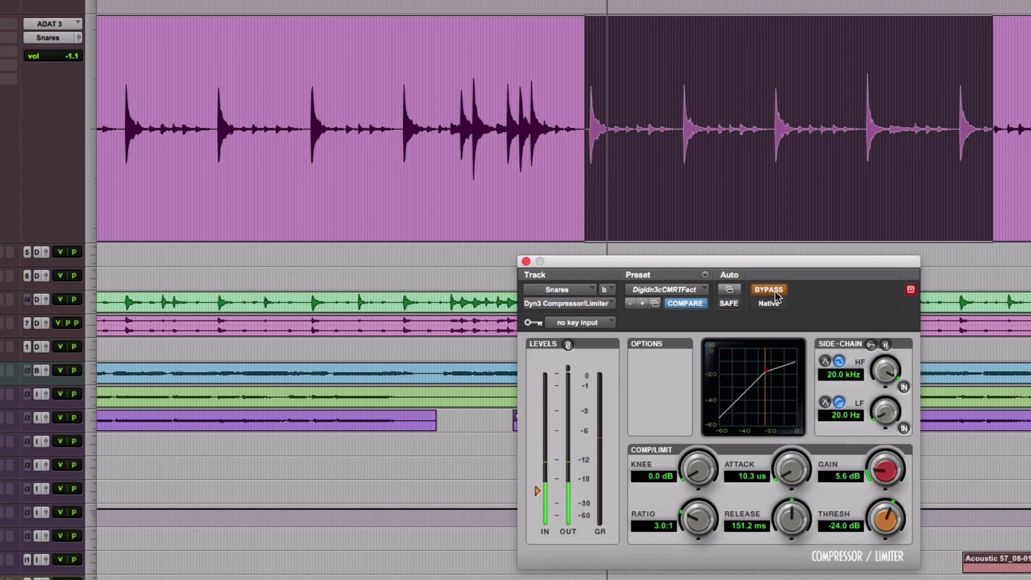
left_click(775, 296)
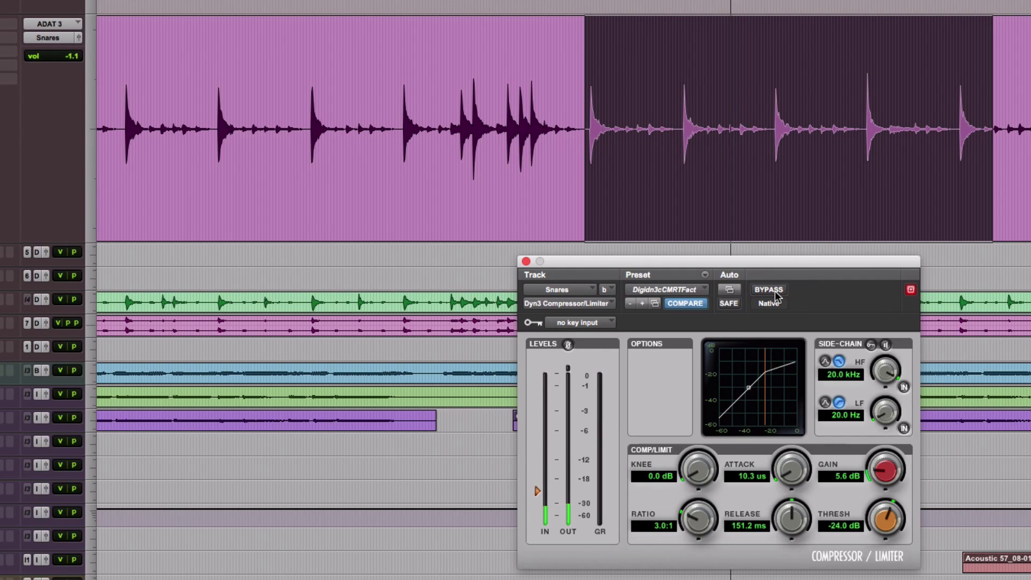